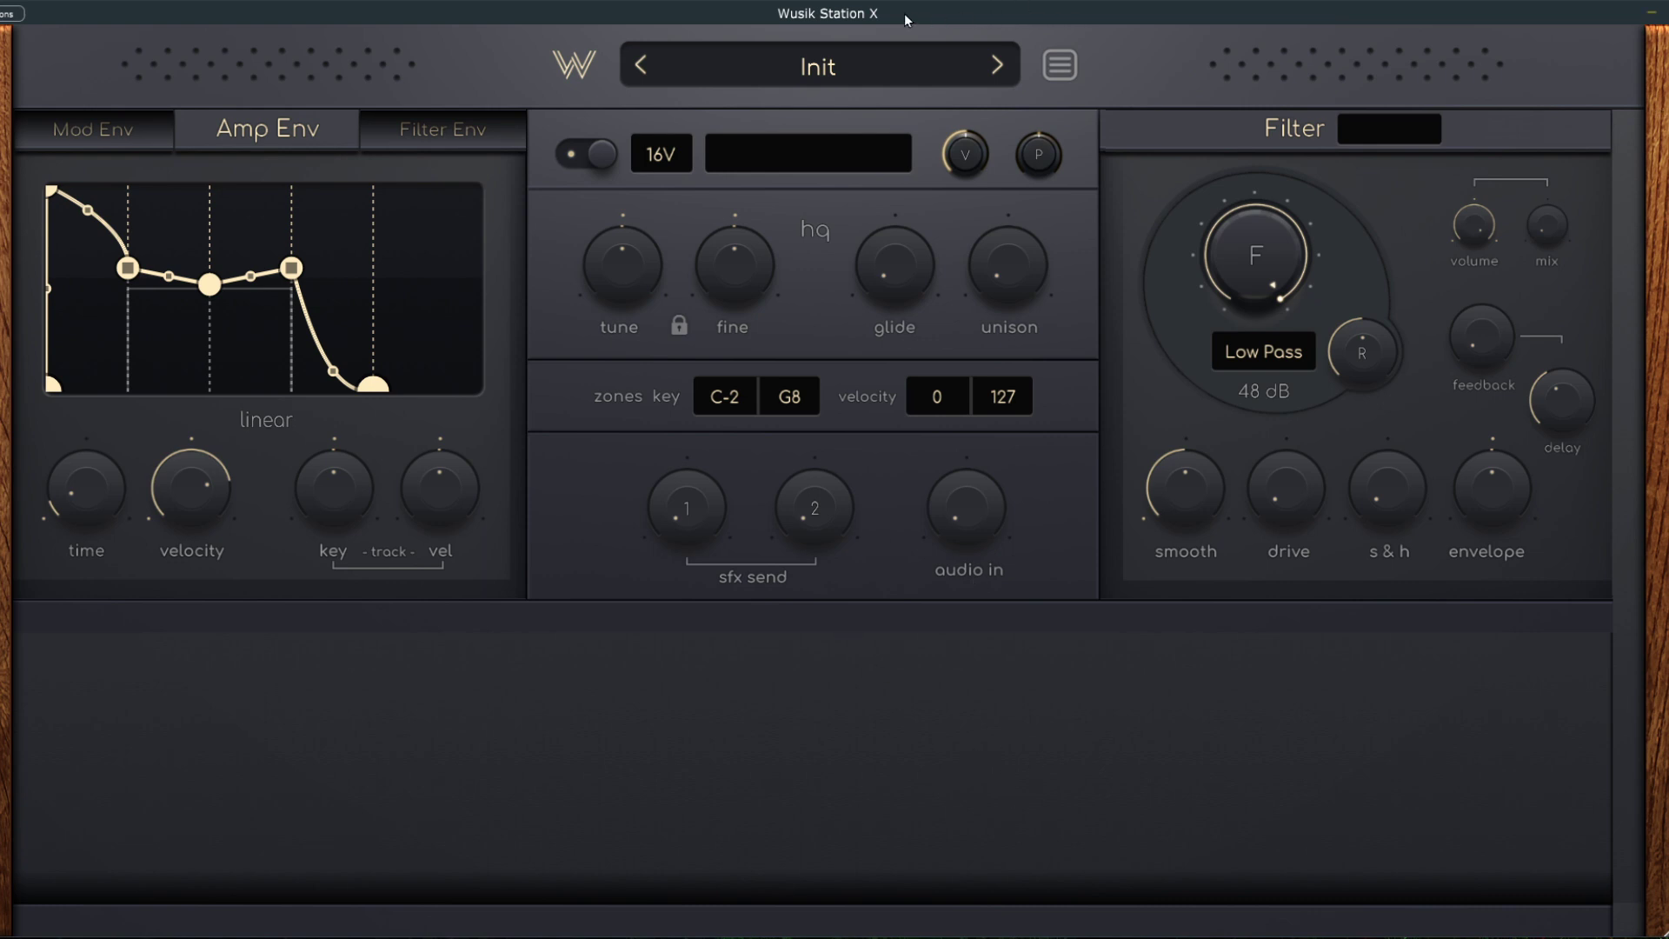
Set the lowest key of the zone to A-2 and turn the layer volume down low.
drag(904, 14, 908, 5)
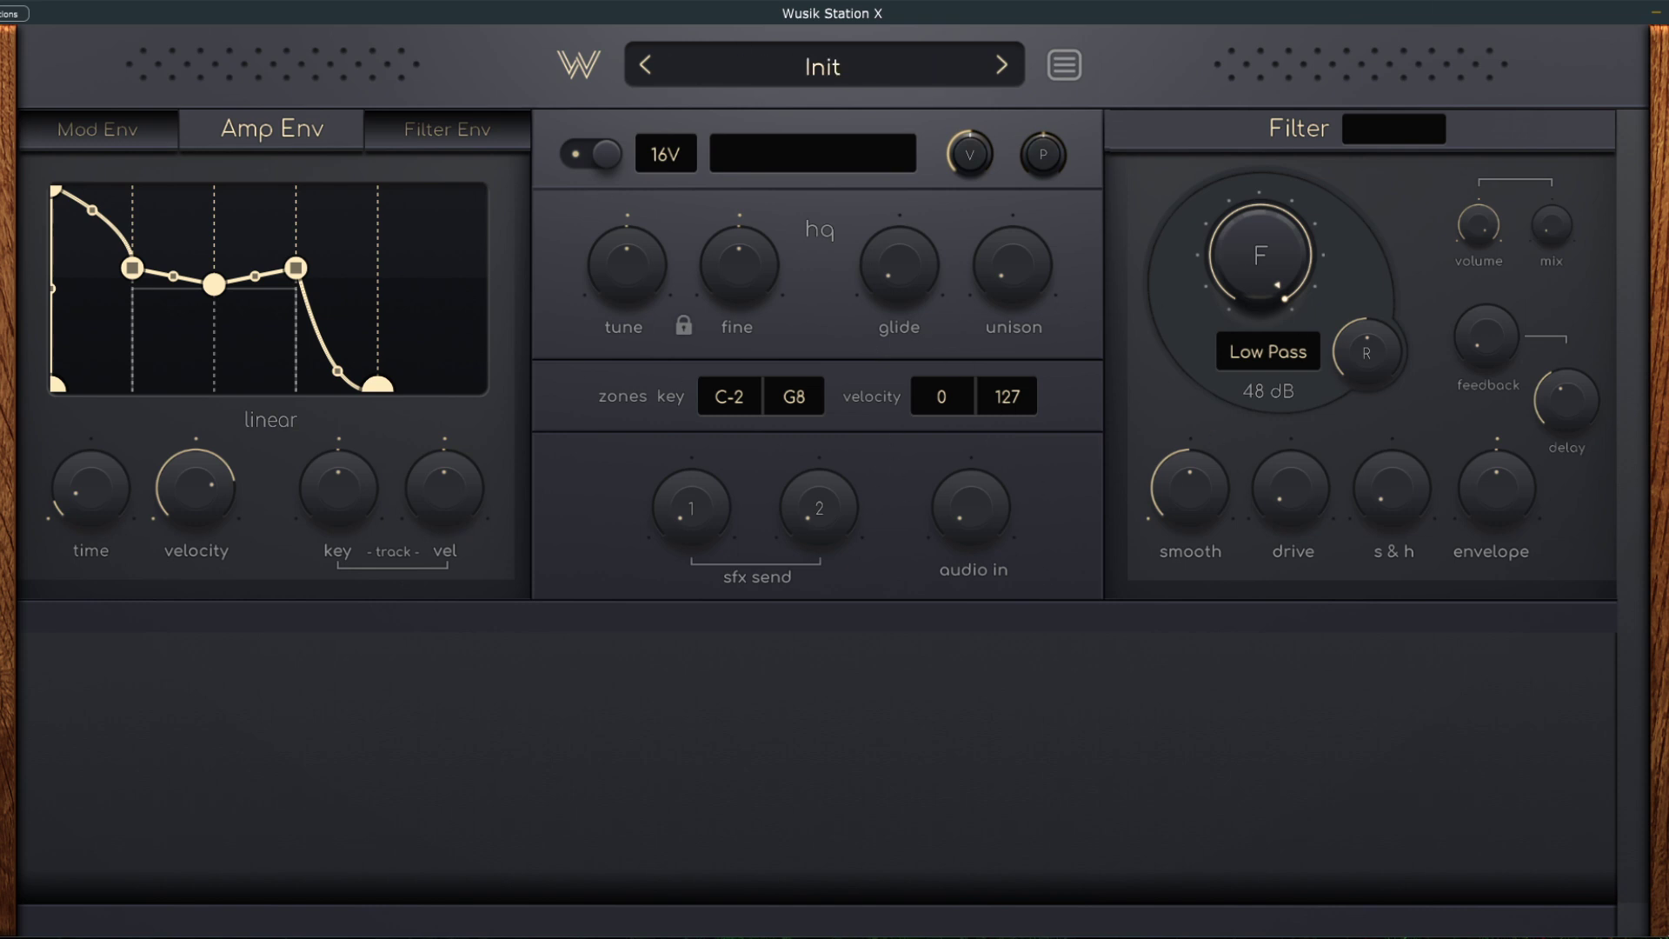
drag(735, 397, 820, 817)
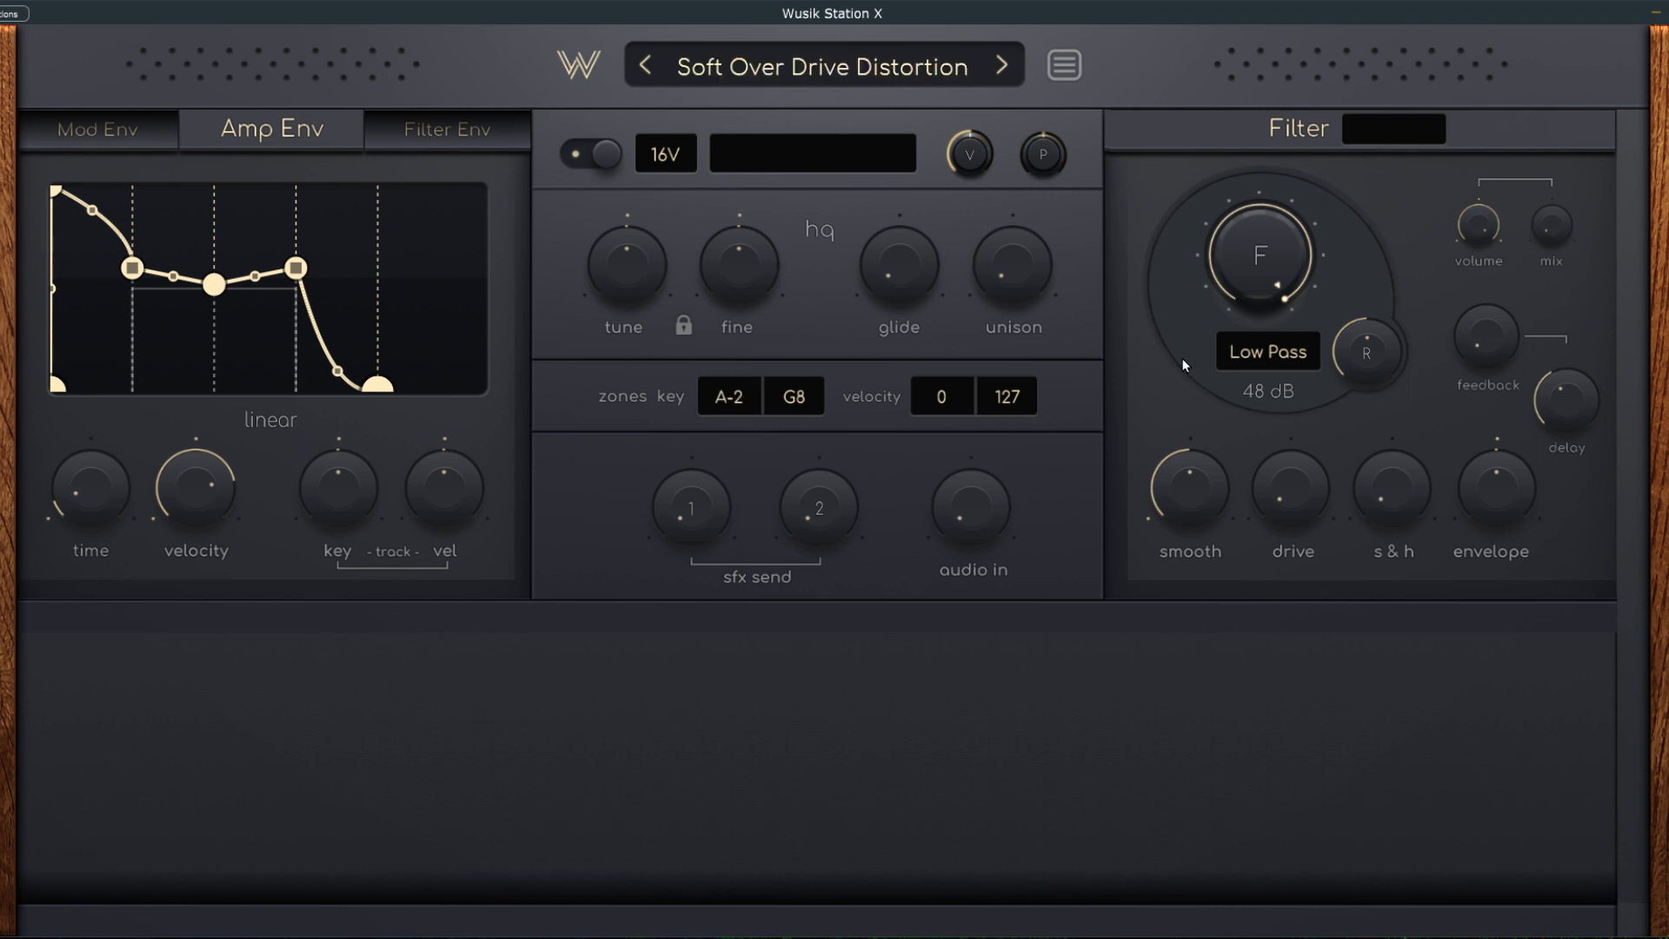
scroll(948, 172, down, 15)
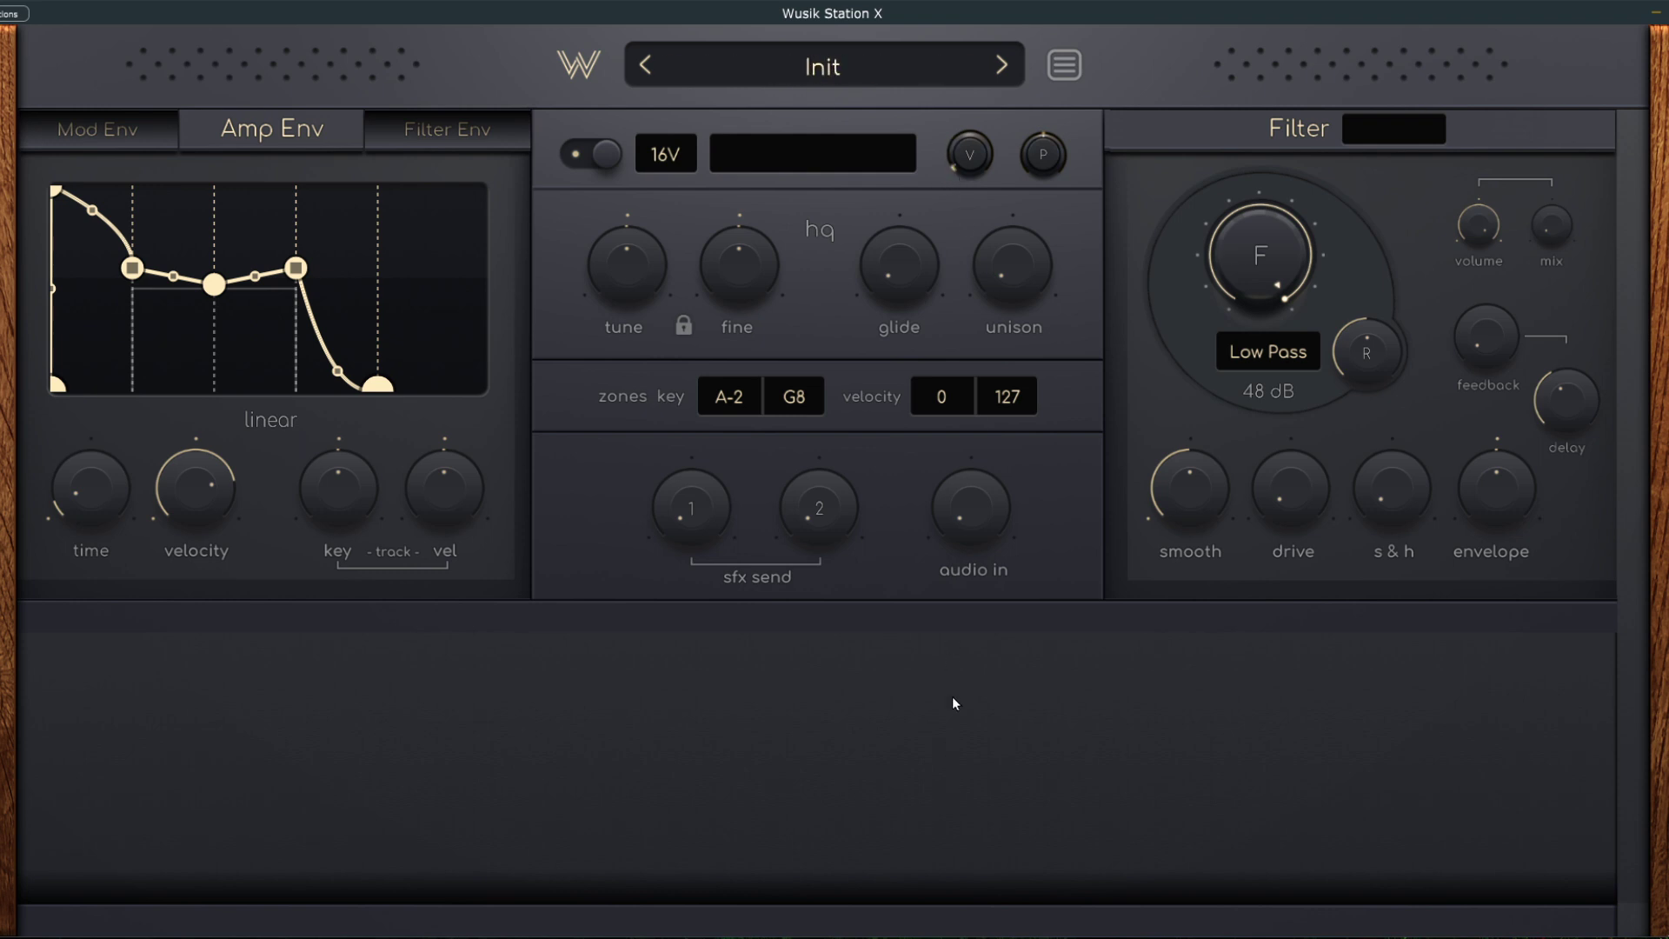
drag(991, 162, 1005, 92)
Turn the Low Pass filter's frequency down to minimum and raise its resonance to 0.89.
drag(1288, 254, 1288, 463)
drag(1366, 363, 1401, 286)
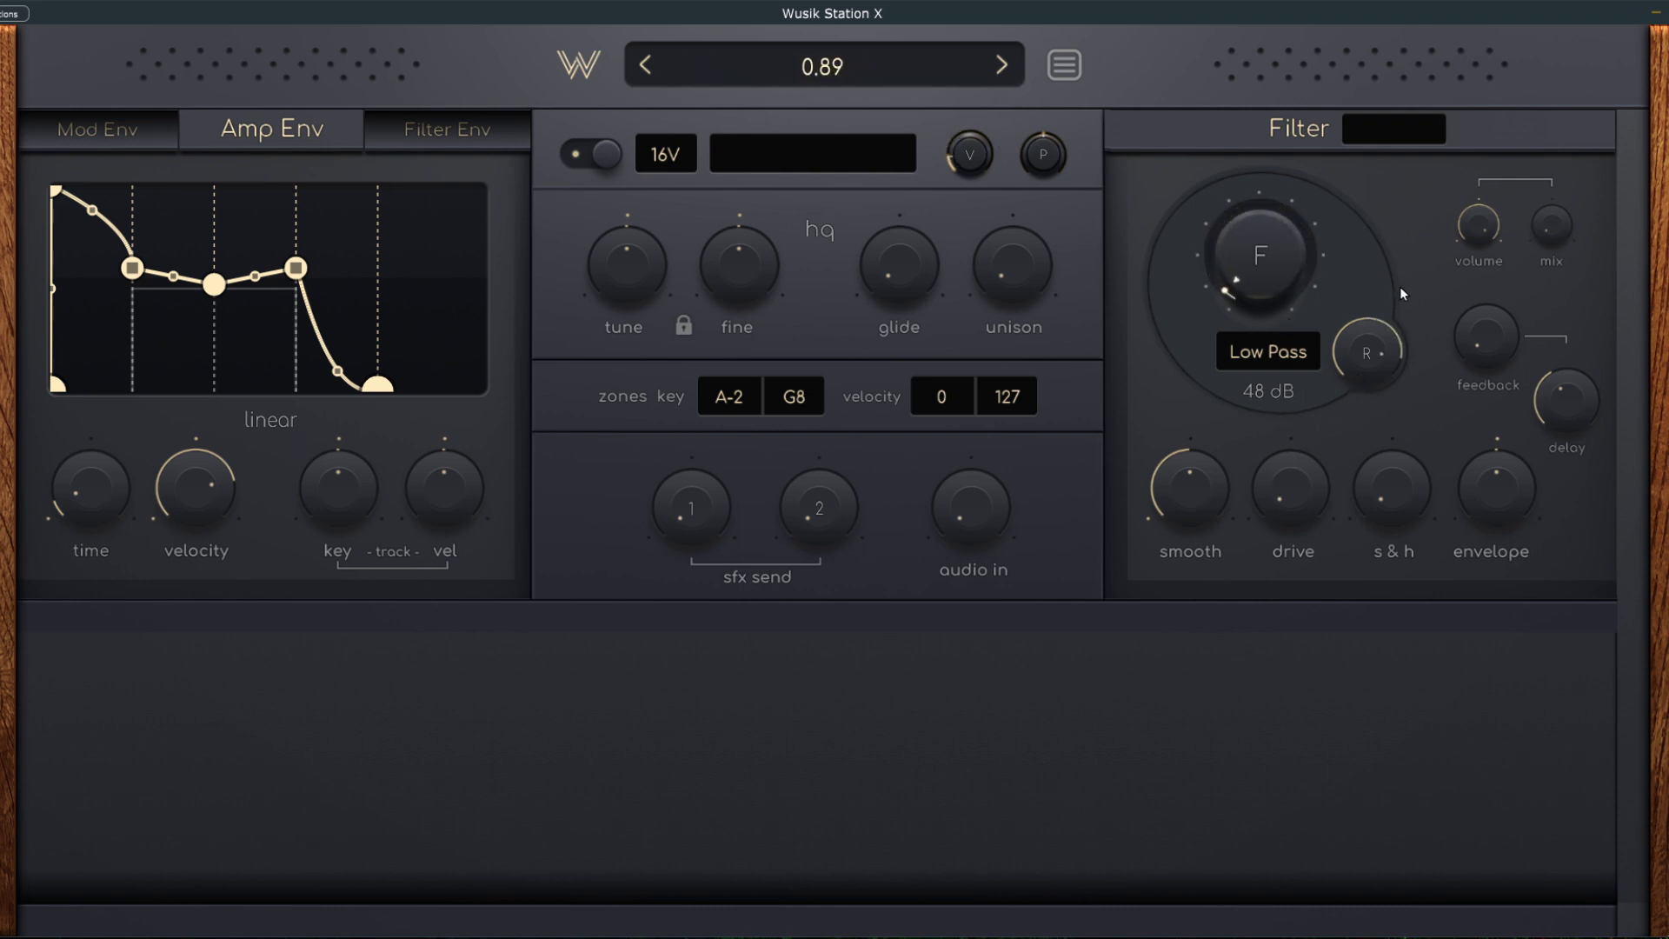
Try a higher filter frequency with feedback at about 0.40, and return both knobs to the low end.
drag(1311, 258, 1369, 273)
drag(1304, 293, 1349, 206)
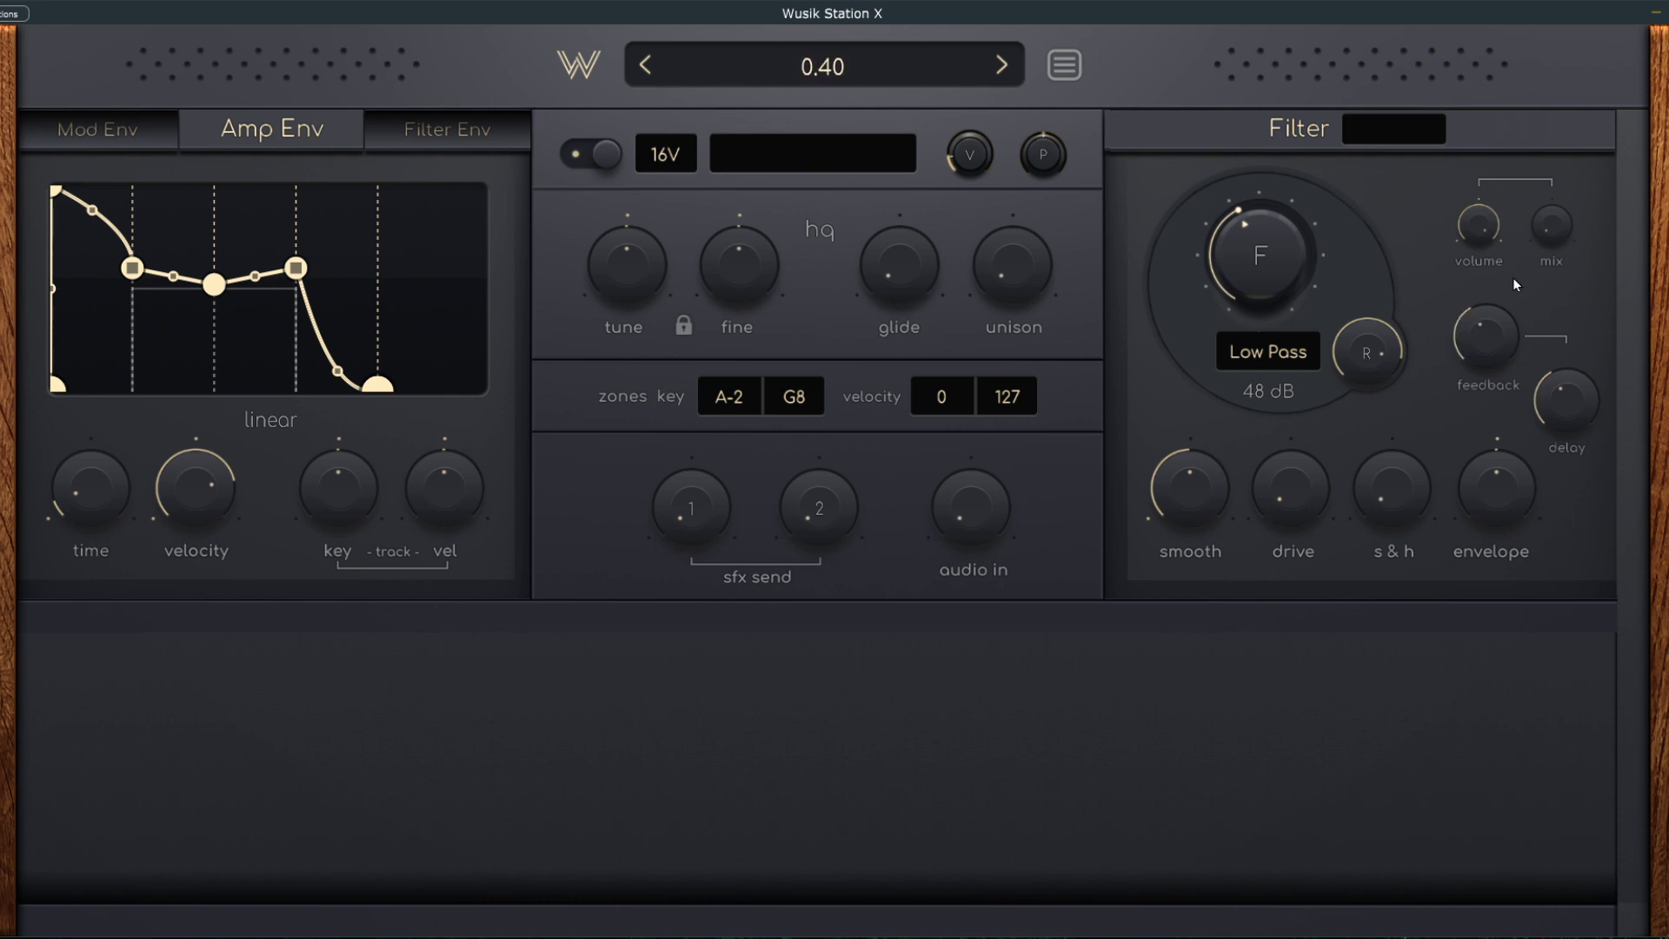
drag(1513, 280, 1545, 435)
drag(1300, 259, 1243, 542)
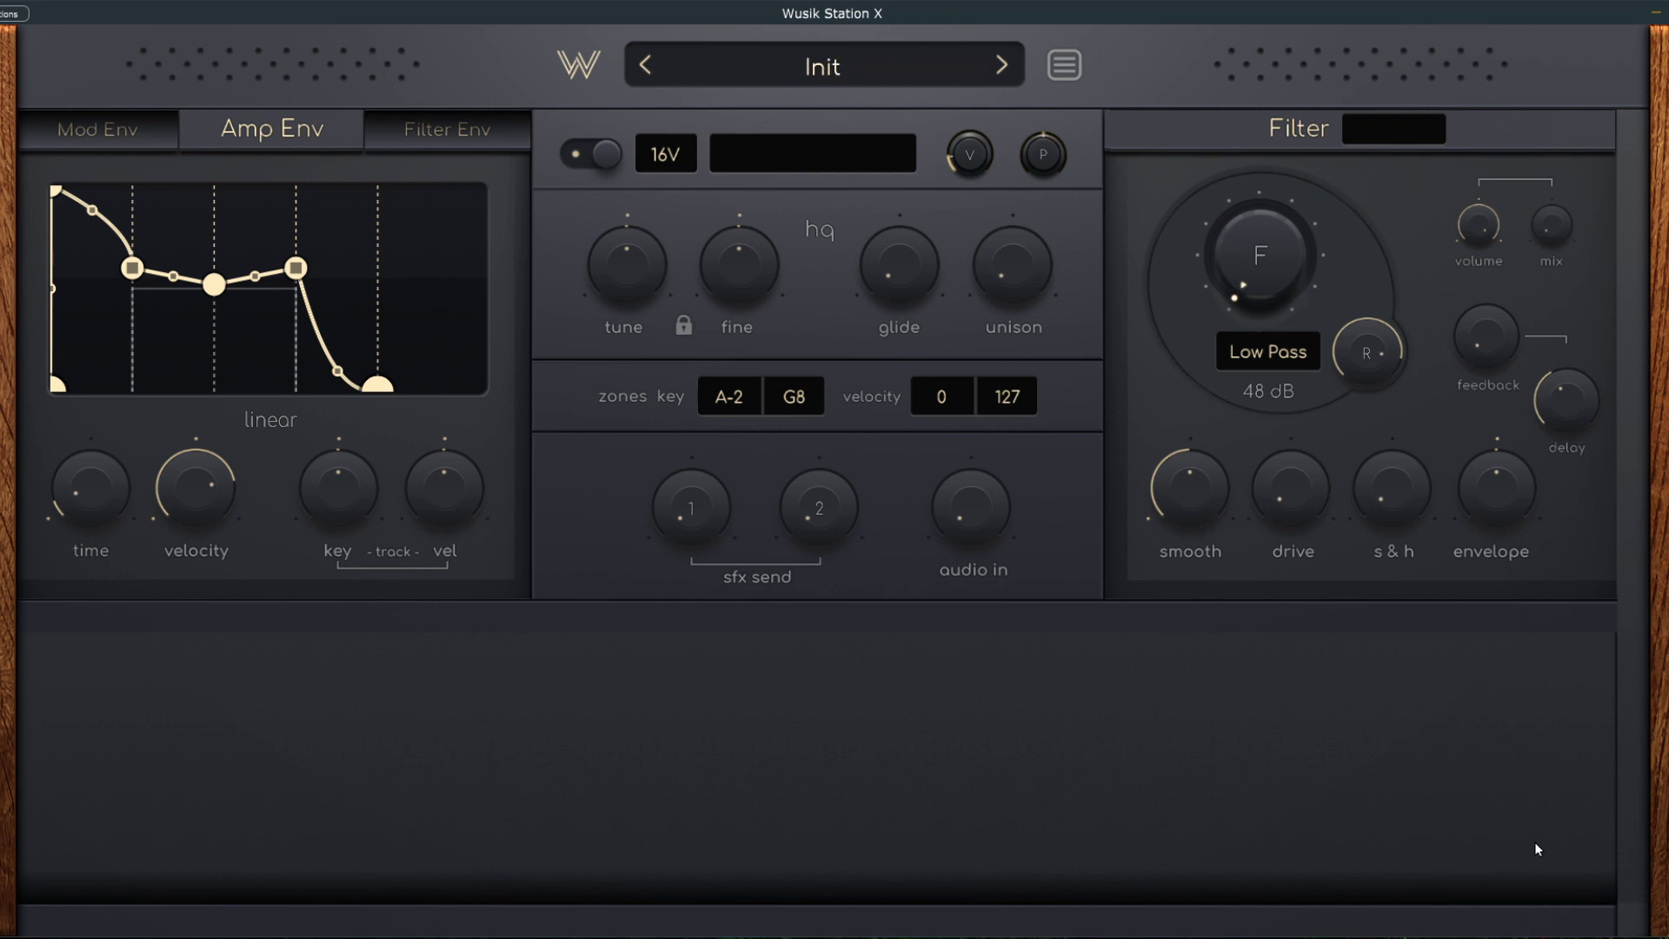
Try scaling the synth window down and up, and shorten it to about half its height.
drag(1638, 928, 667, 308)
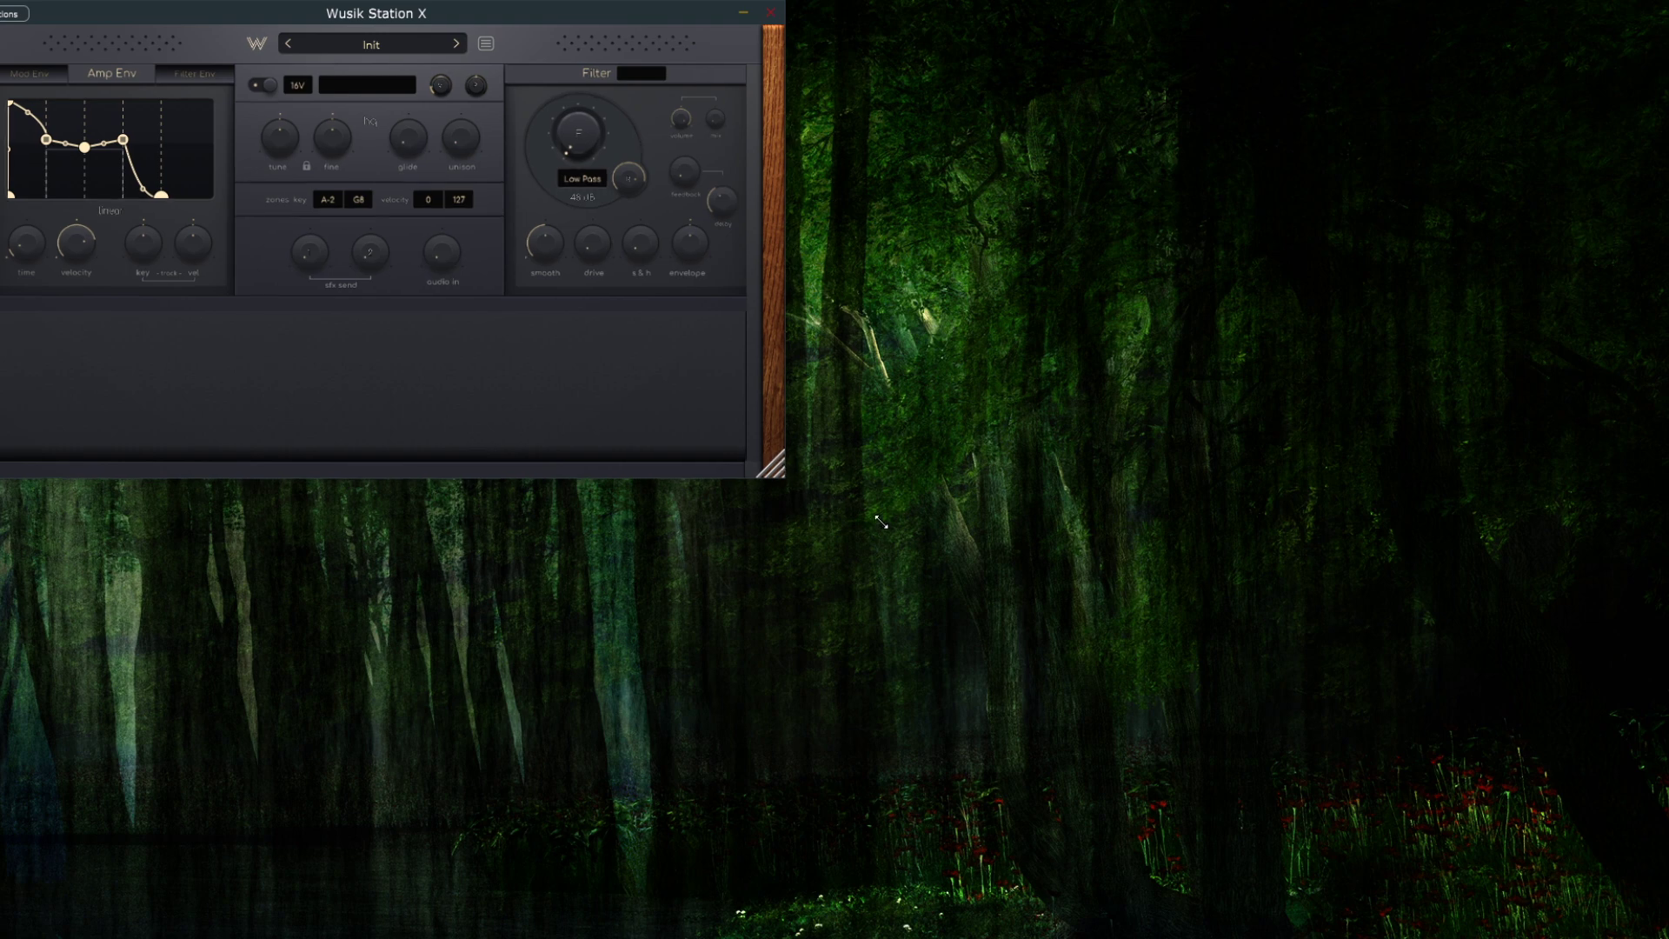
drag(772, 462, 1343, 700)
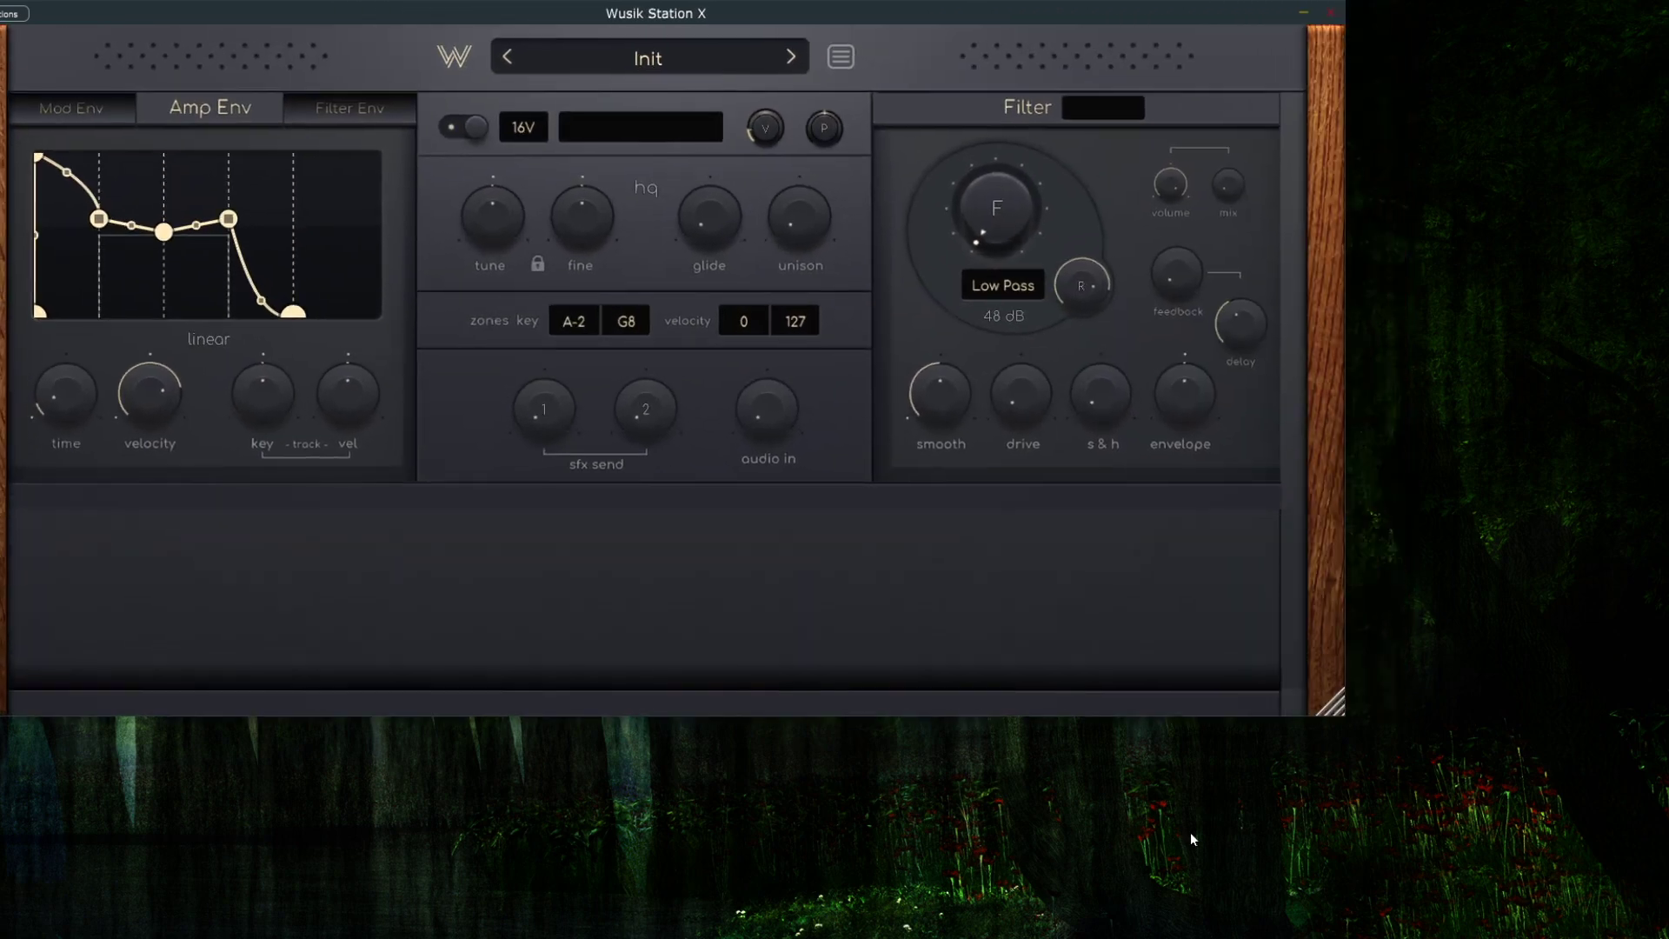
drag(1002, 214, 988, 487)
drag(1327, 710, 1516, 237)
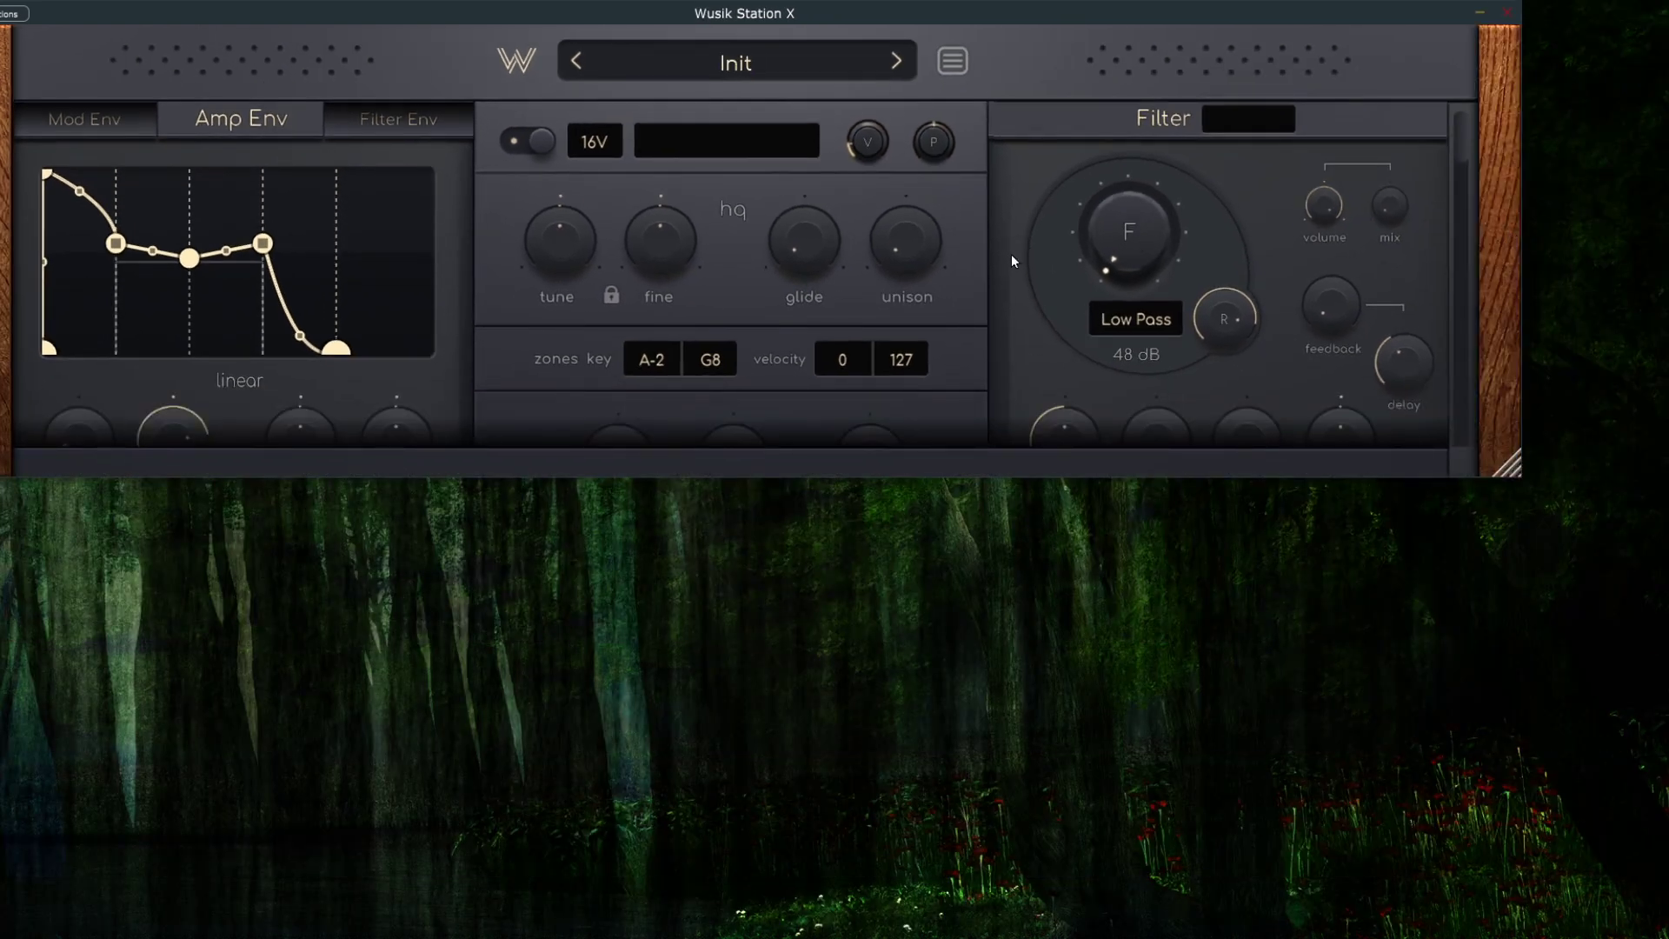
Examine the controls that lie beyond the visible part of the shortened synth window.
scroll(1011, 258, down, 2)
scroll(961, 281, up, 2)
scroll(961, 271, down, 2)
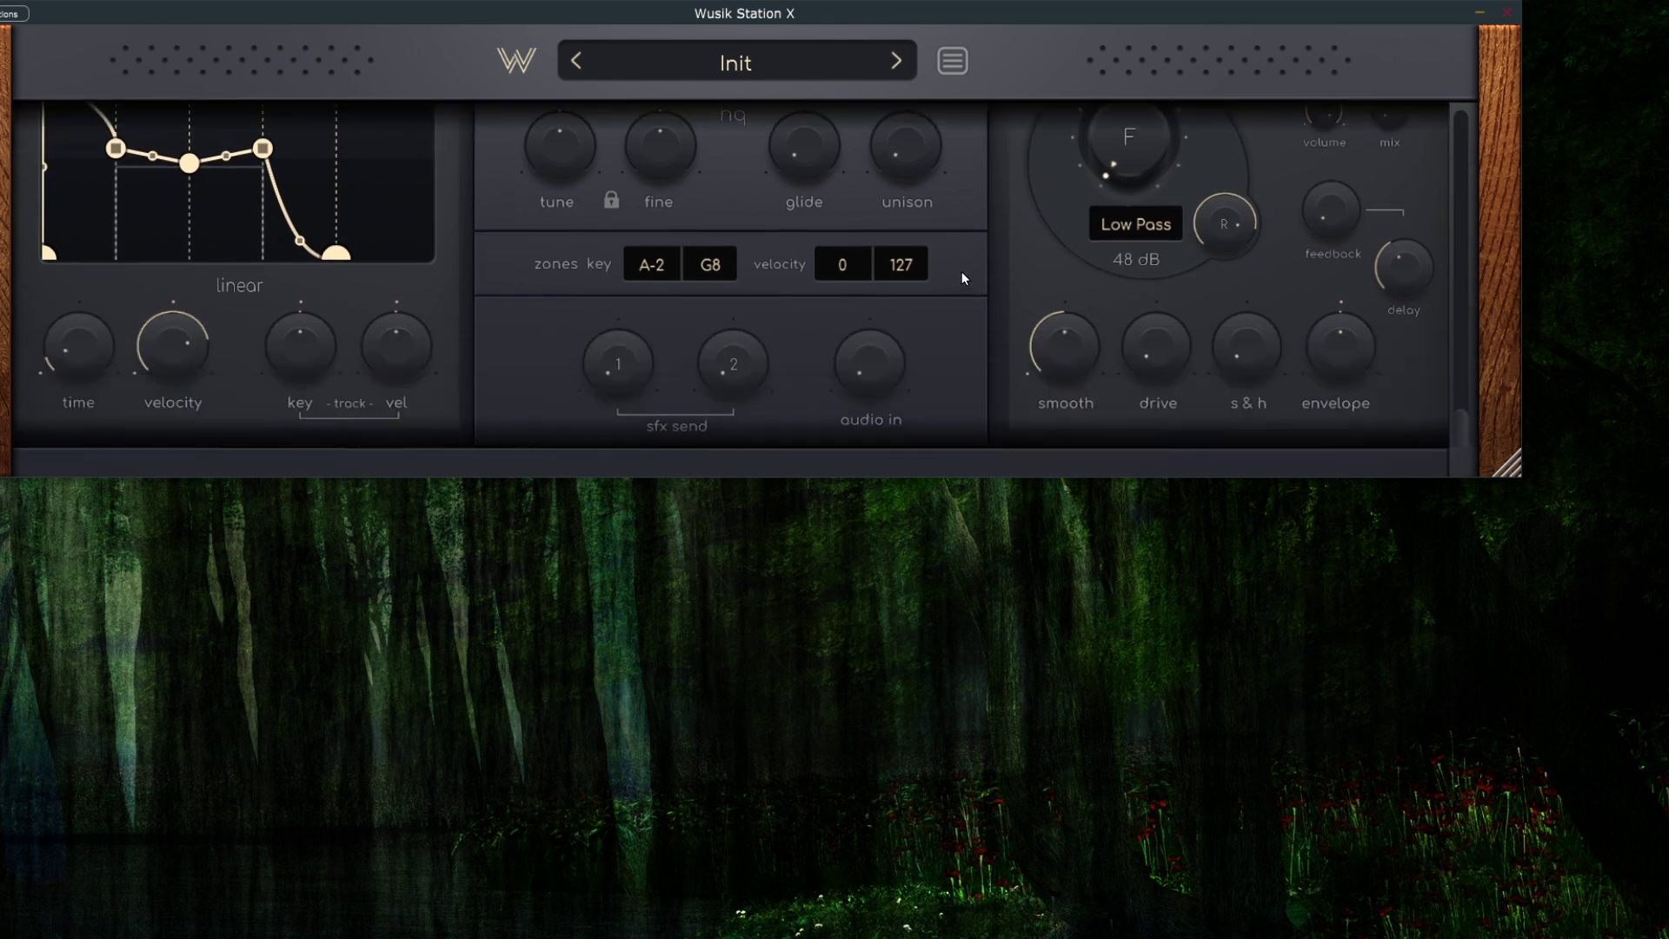
scroll(959, 266, up, 2)
scroll(975, 240, down, 2)
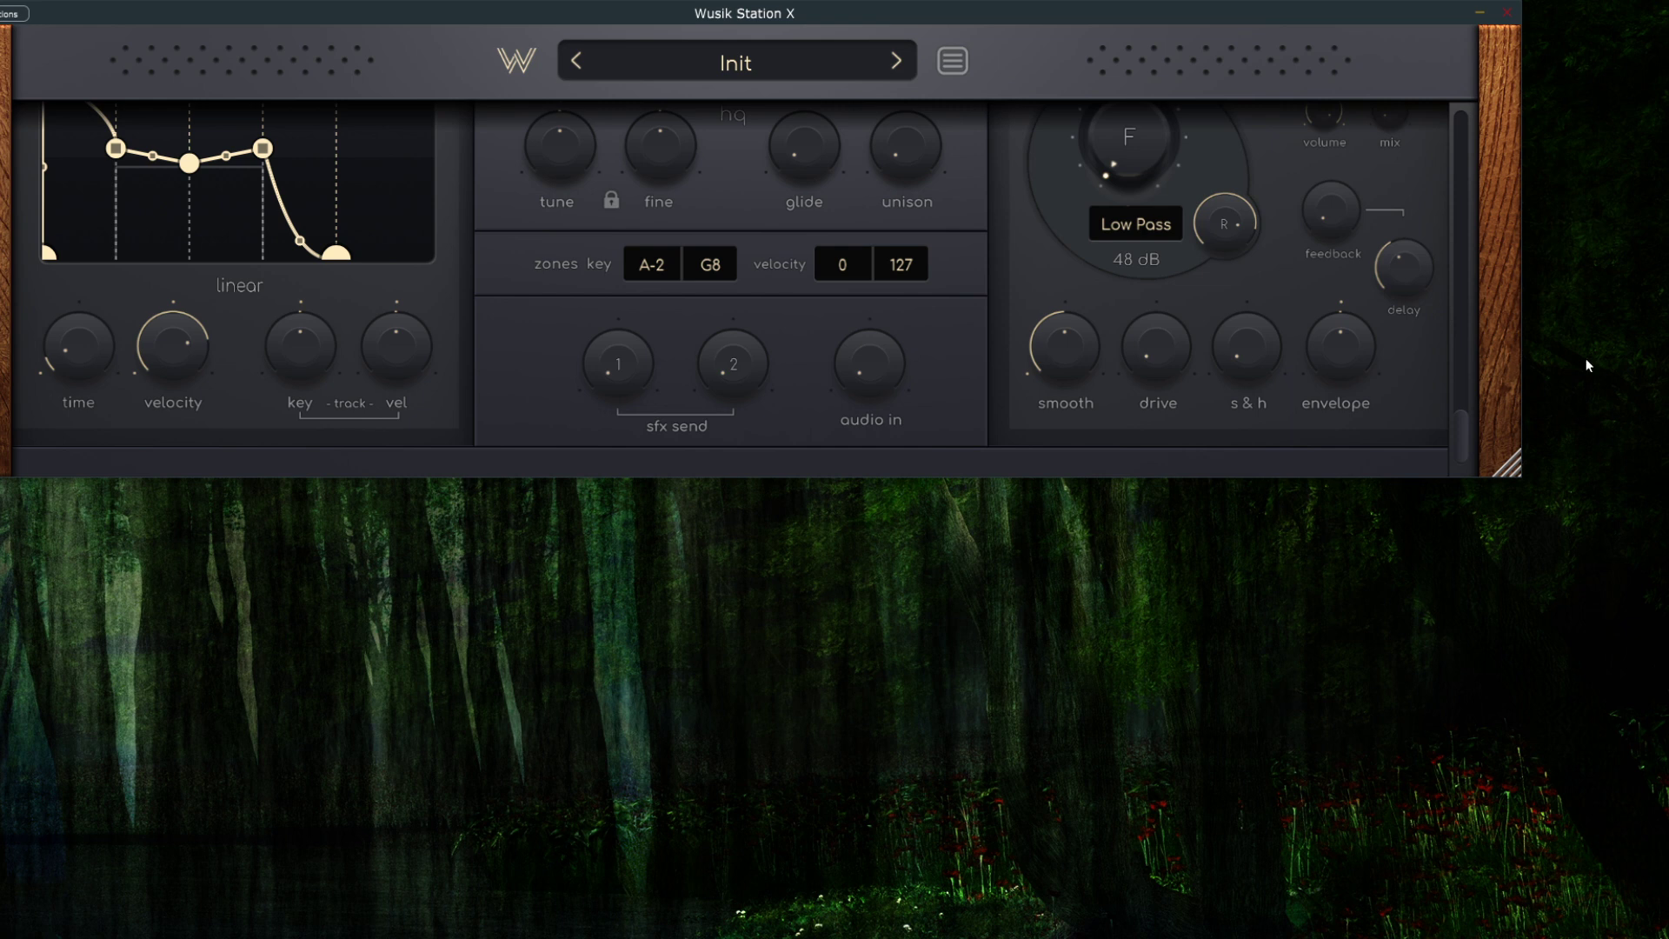
scroll(975, 222, up, 2)
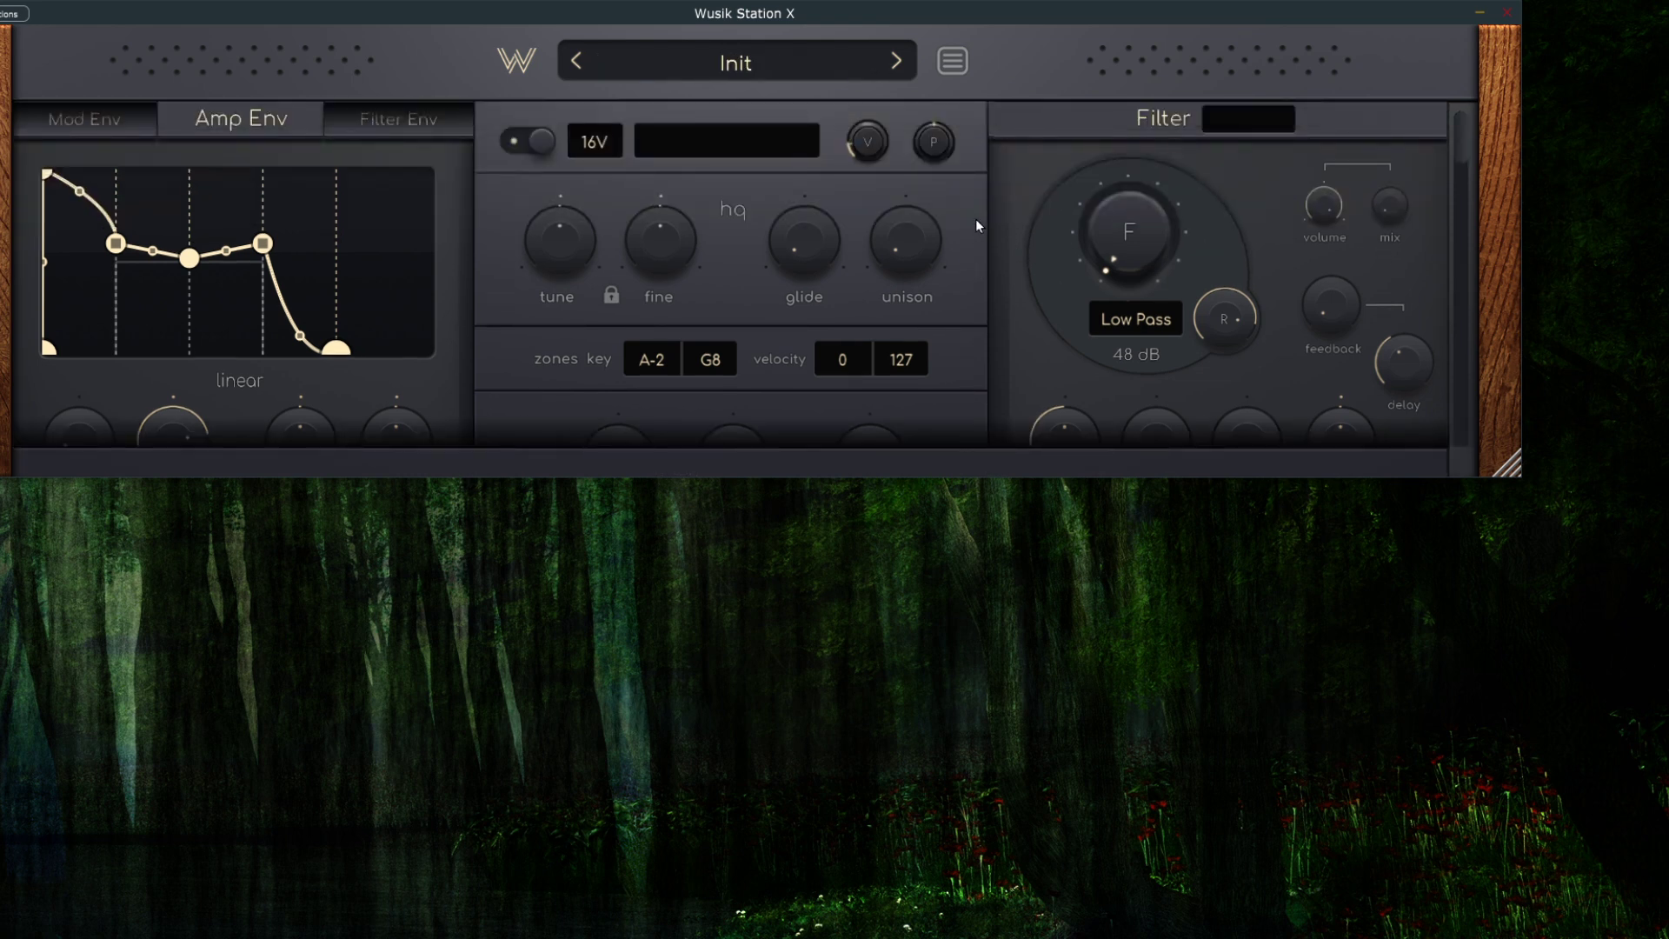
scroll(982, 231, down, 2)
scroll(998, 243, up, 2)
Widen the synth window across the screen and extend its height until all controls fit.
drag(1511, 450, 1668, 305)
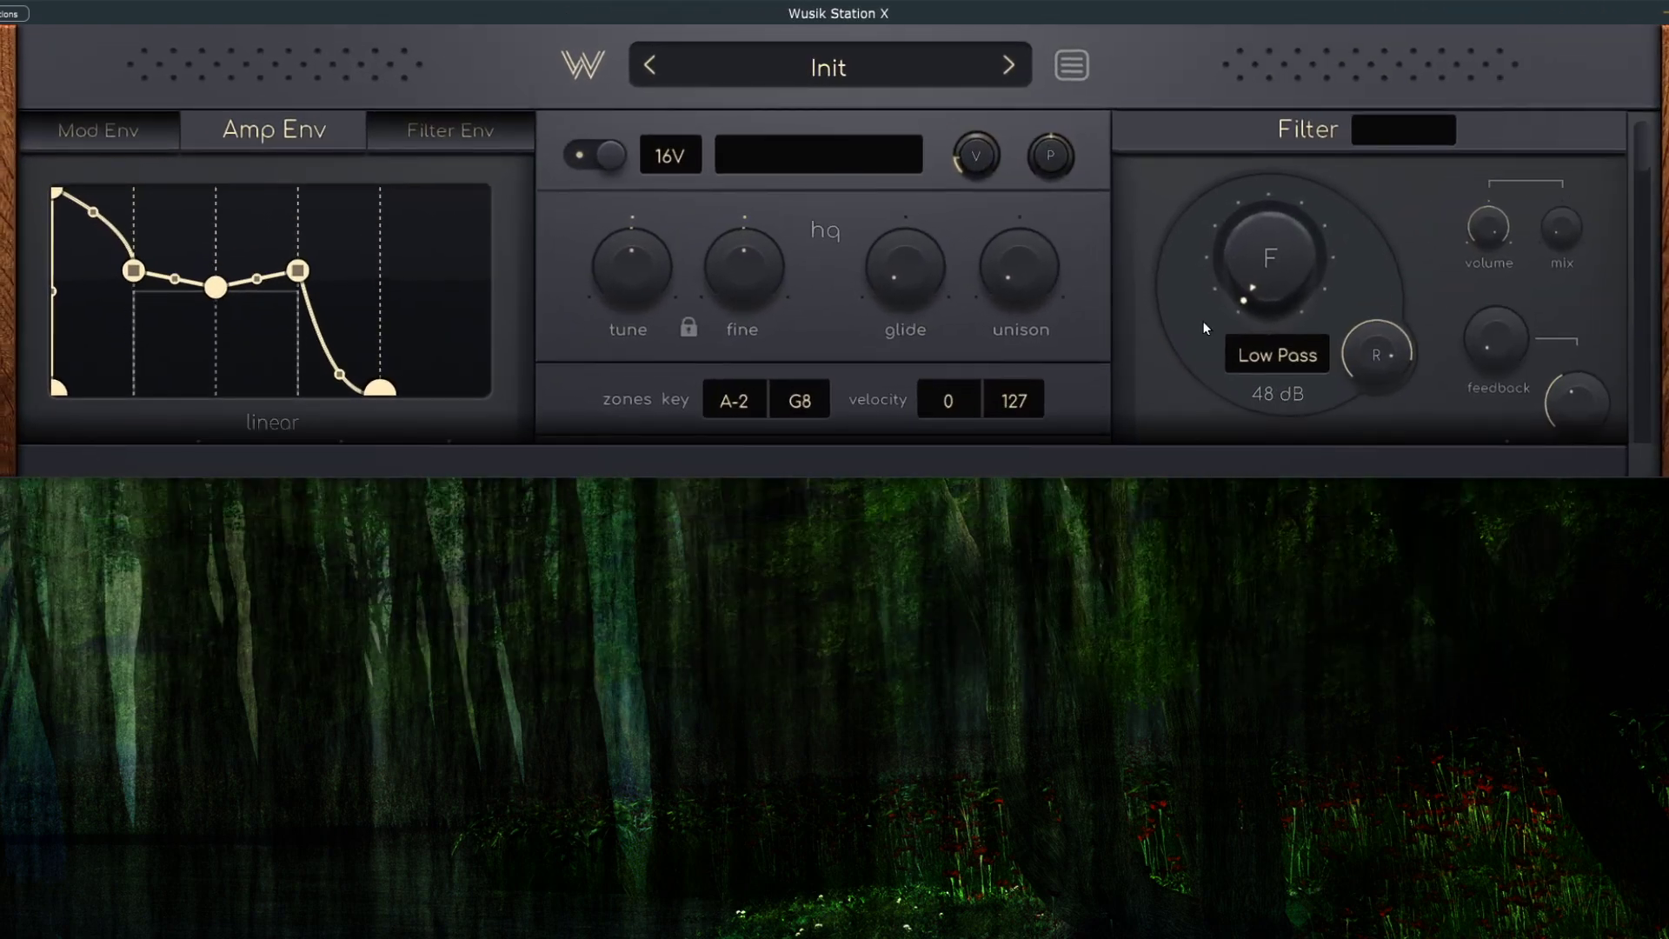
scroll(1072, 218, down, 5)
scroll(1062, 257, up, 6)
drag(1662, 474, 1663, 871)
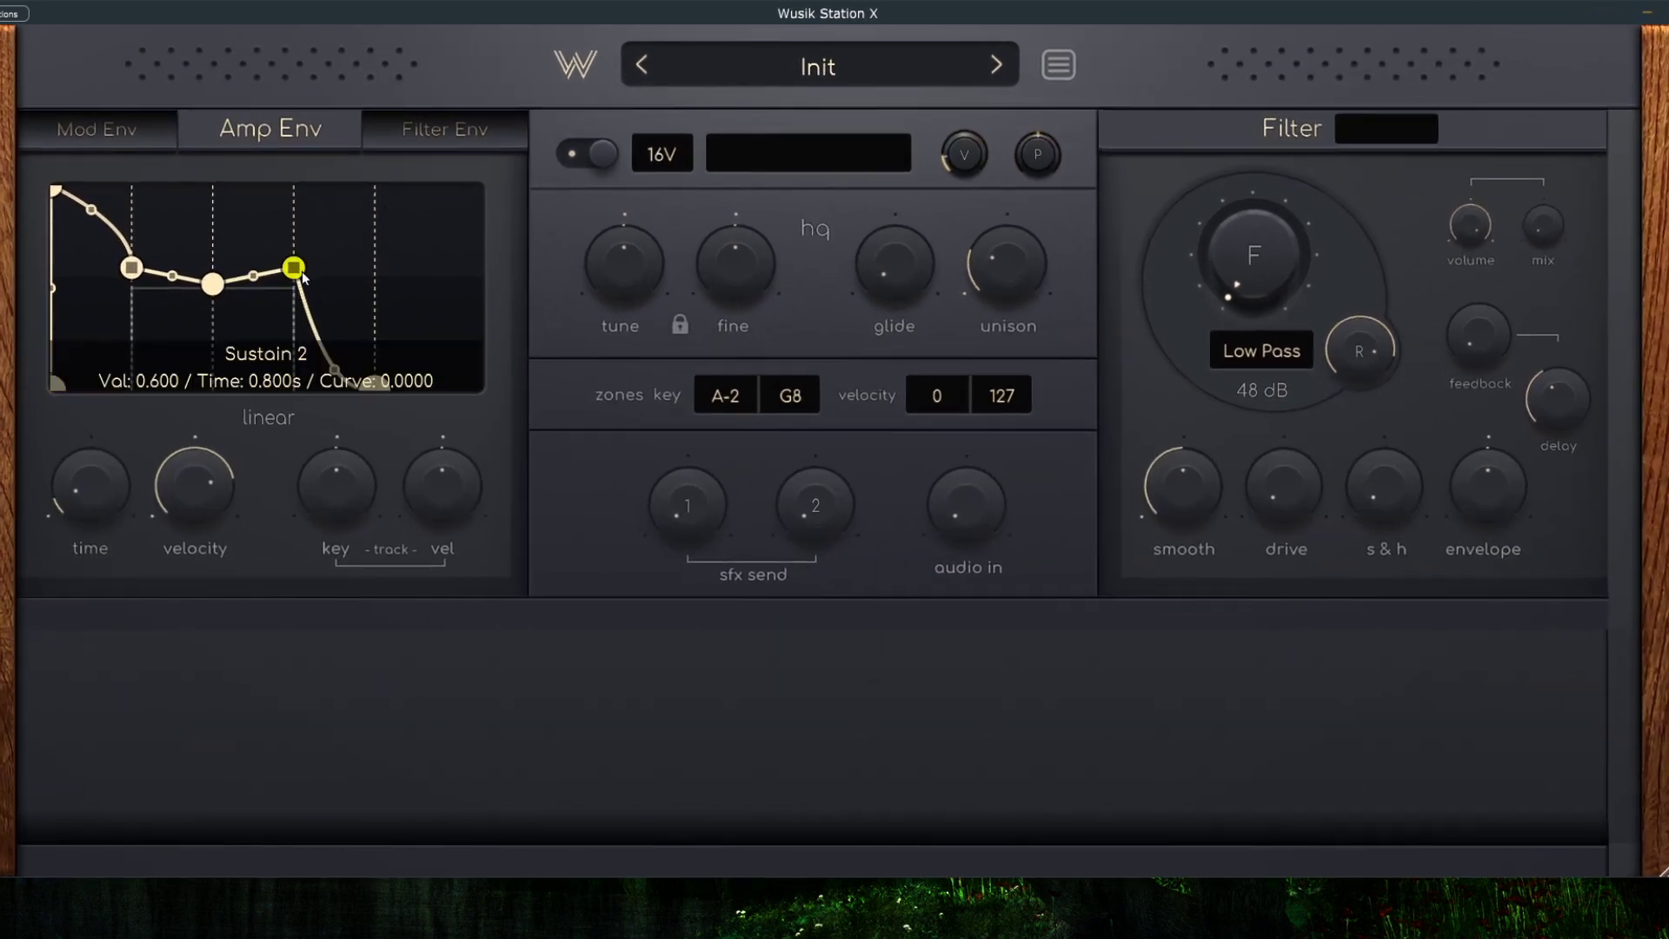
Move the Amp Env's Sustain 2 point, and with the Filter Env shown turn the filter's envelope amount up fully.
drag(294, 267, 311, 222)
click(424, 137)
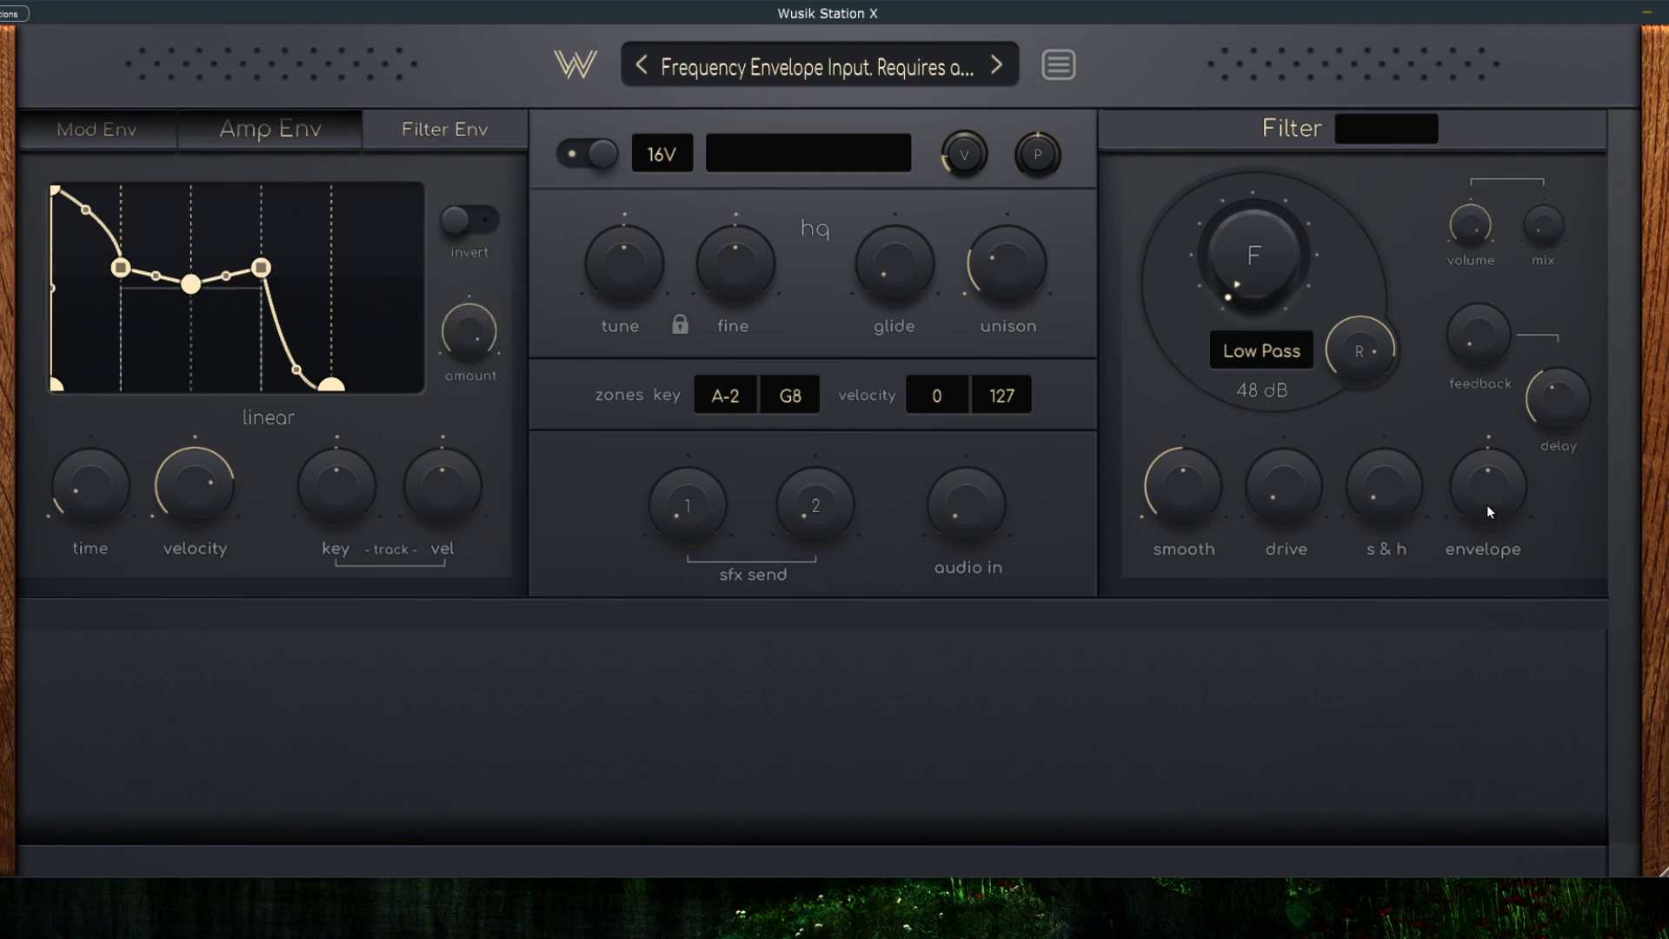
drag(1489, 506, 1489, 391)
Reshape the Filter Env into a long decay to zero by lowering both sustain points and the point between them.
drag(121, 267, 274, 387)
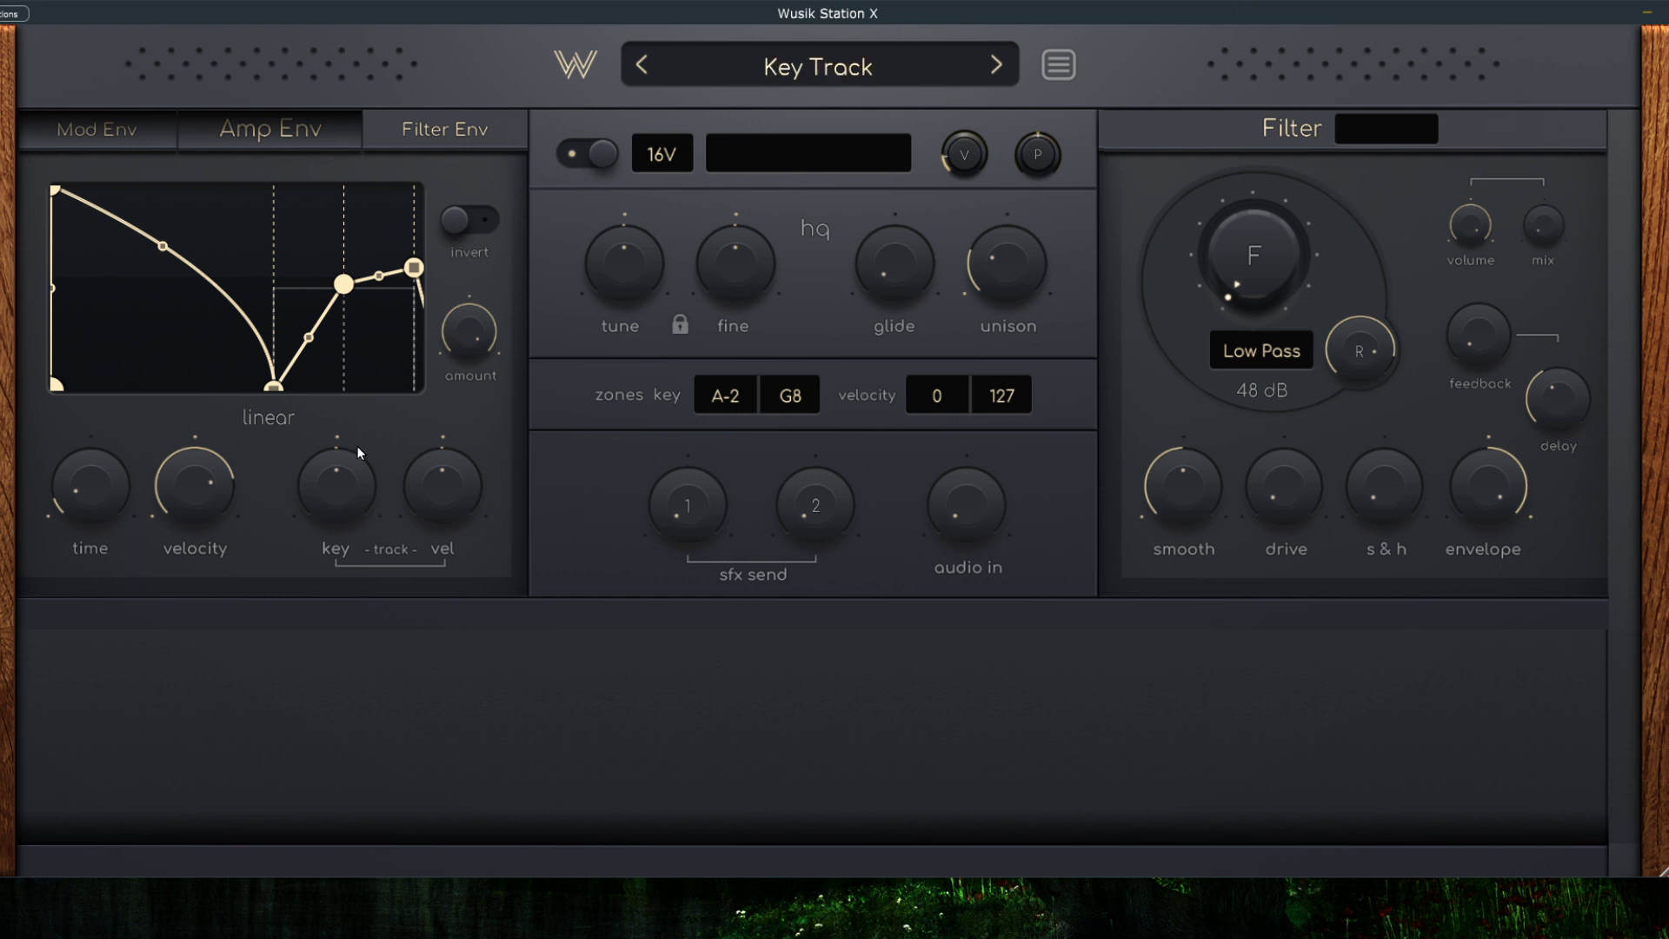
drag(414, 269, 320, 438)
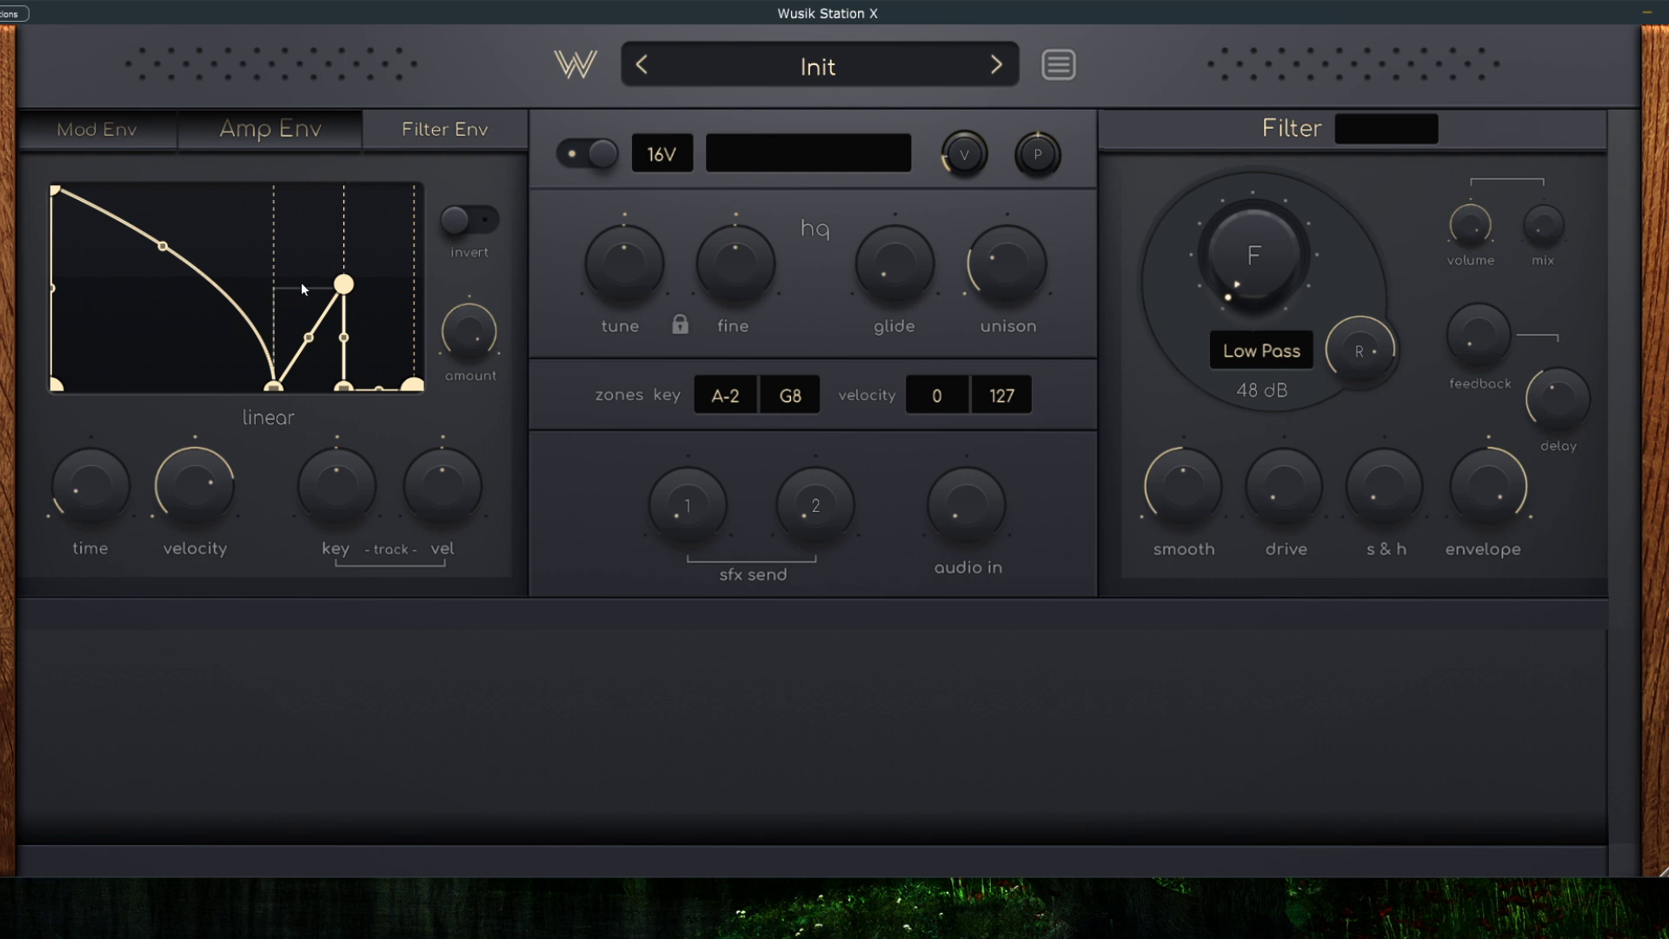
drag(340, 286, 295, 414)
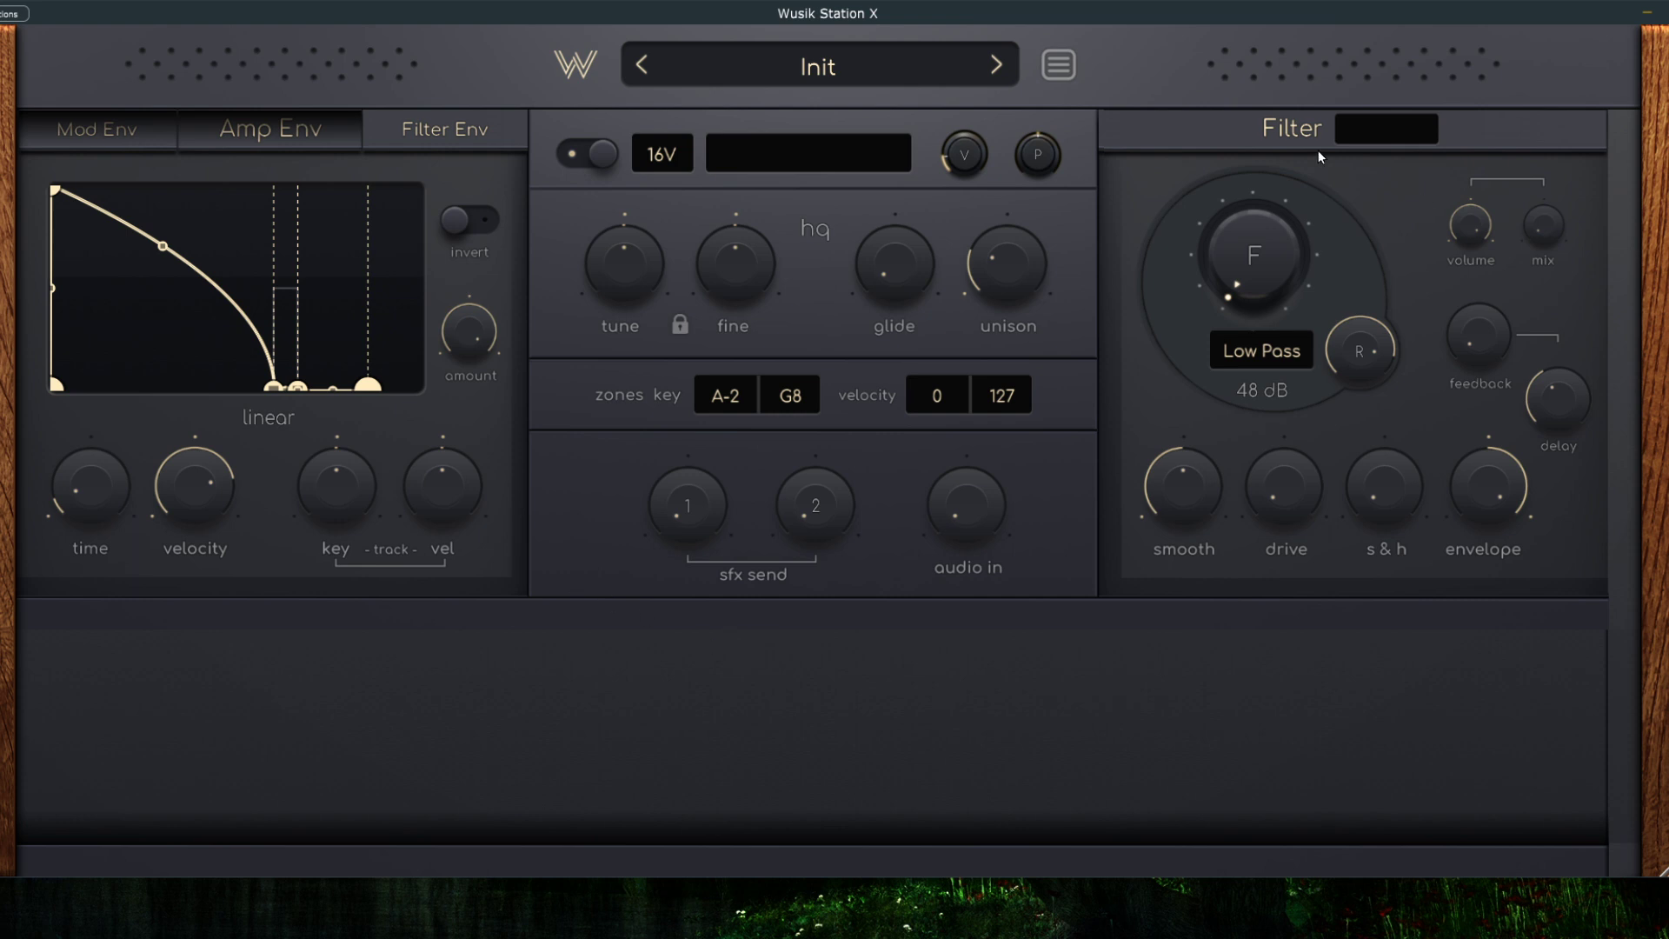
Raise the layer volume and look through the voice-count choices and their extra options.
drag(988, 141, 998, 92)
click(667, 166)
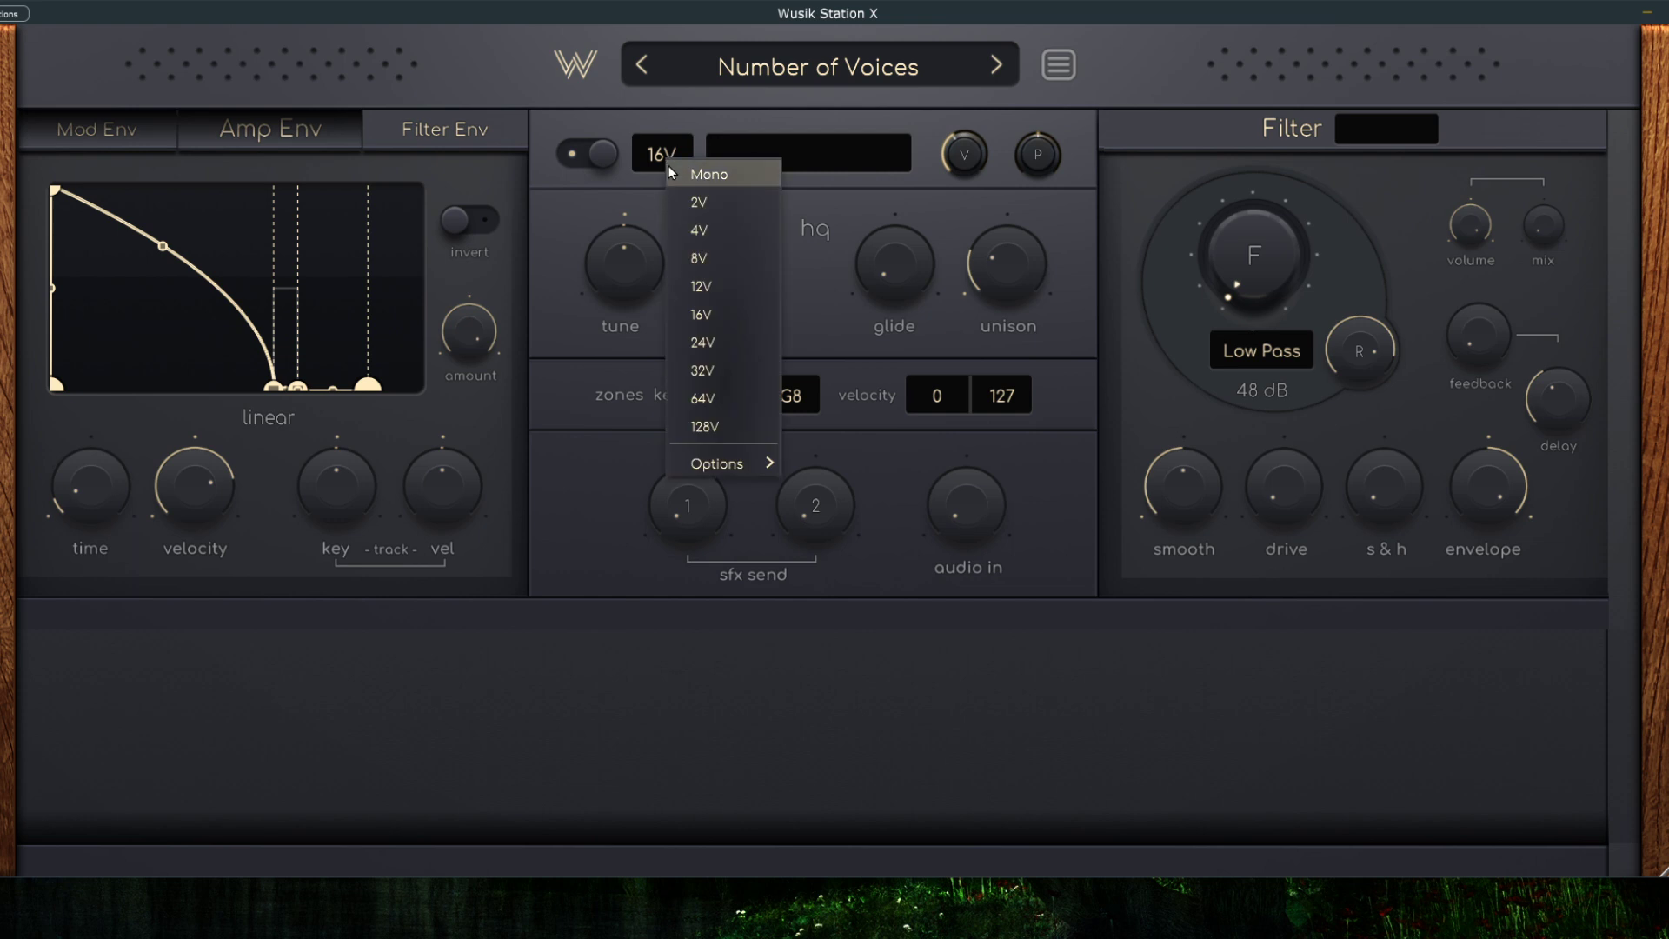
mouse_move(735, 478)
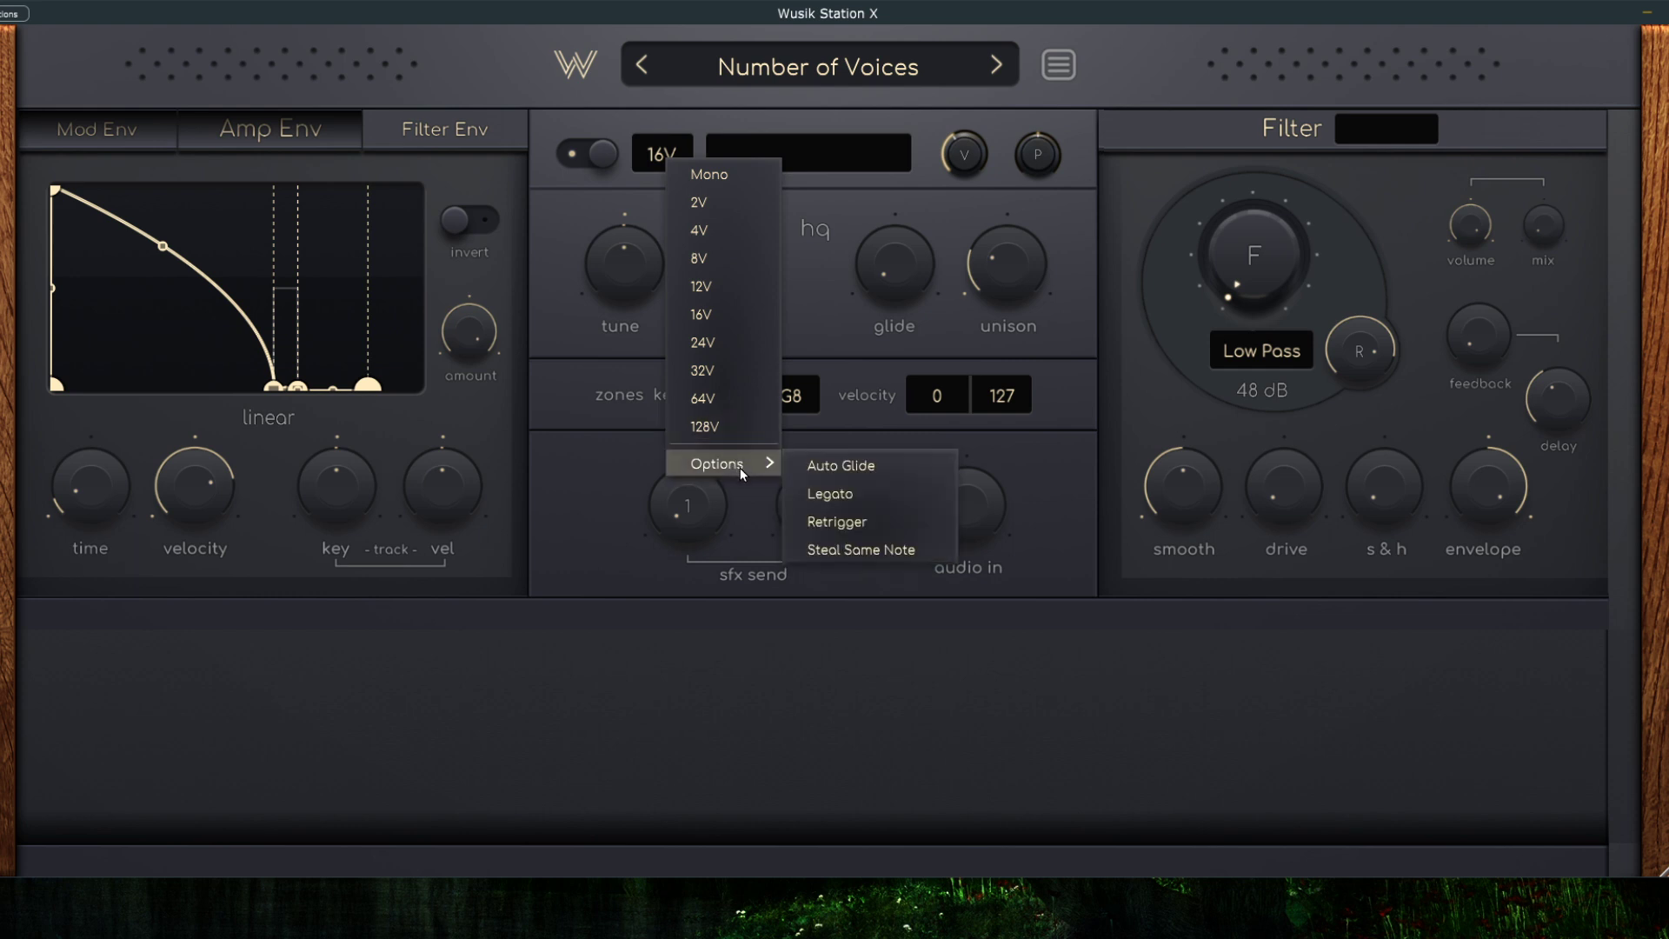
click(1142, 119)
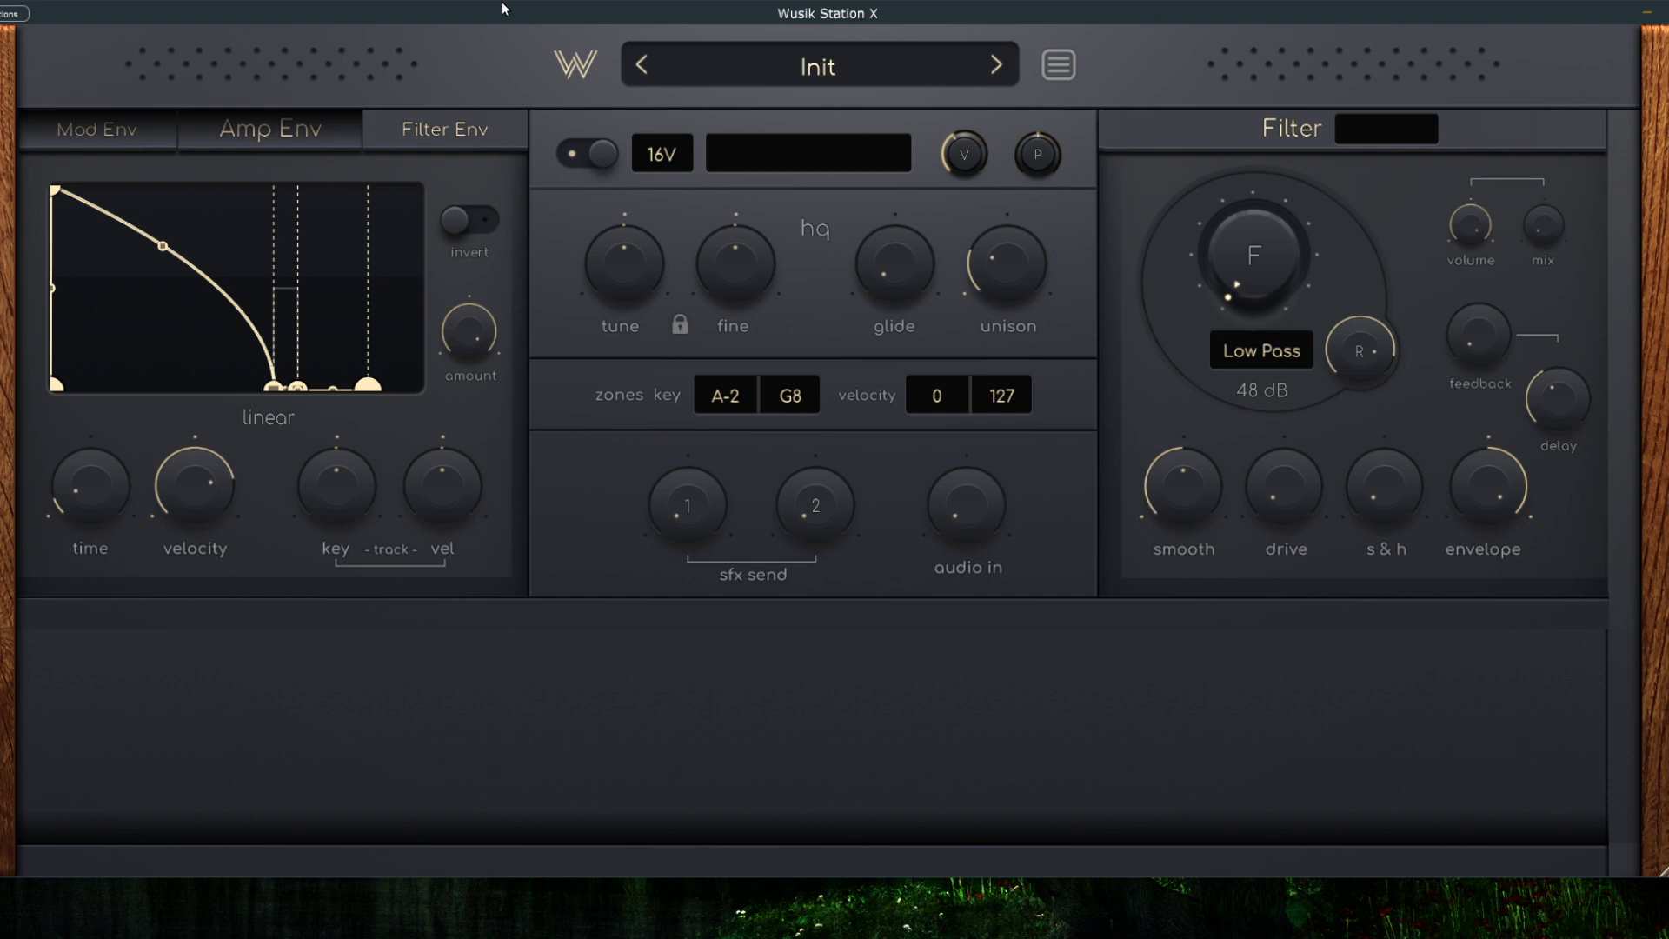
Compare the Amp Env and Mod Env pages with the Filter Env, and check the filter's smooth value.
click(278, 141)
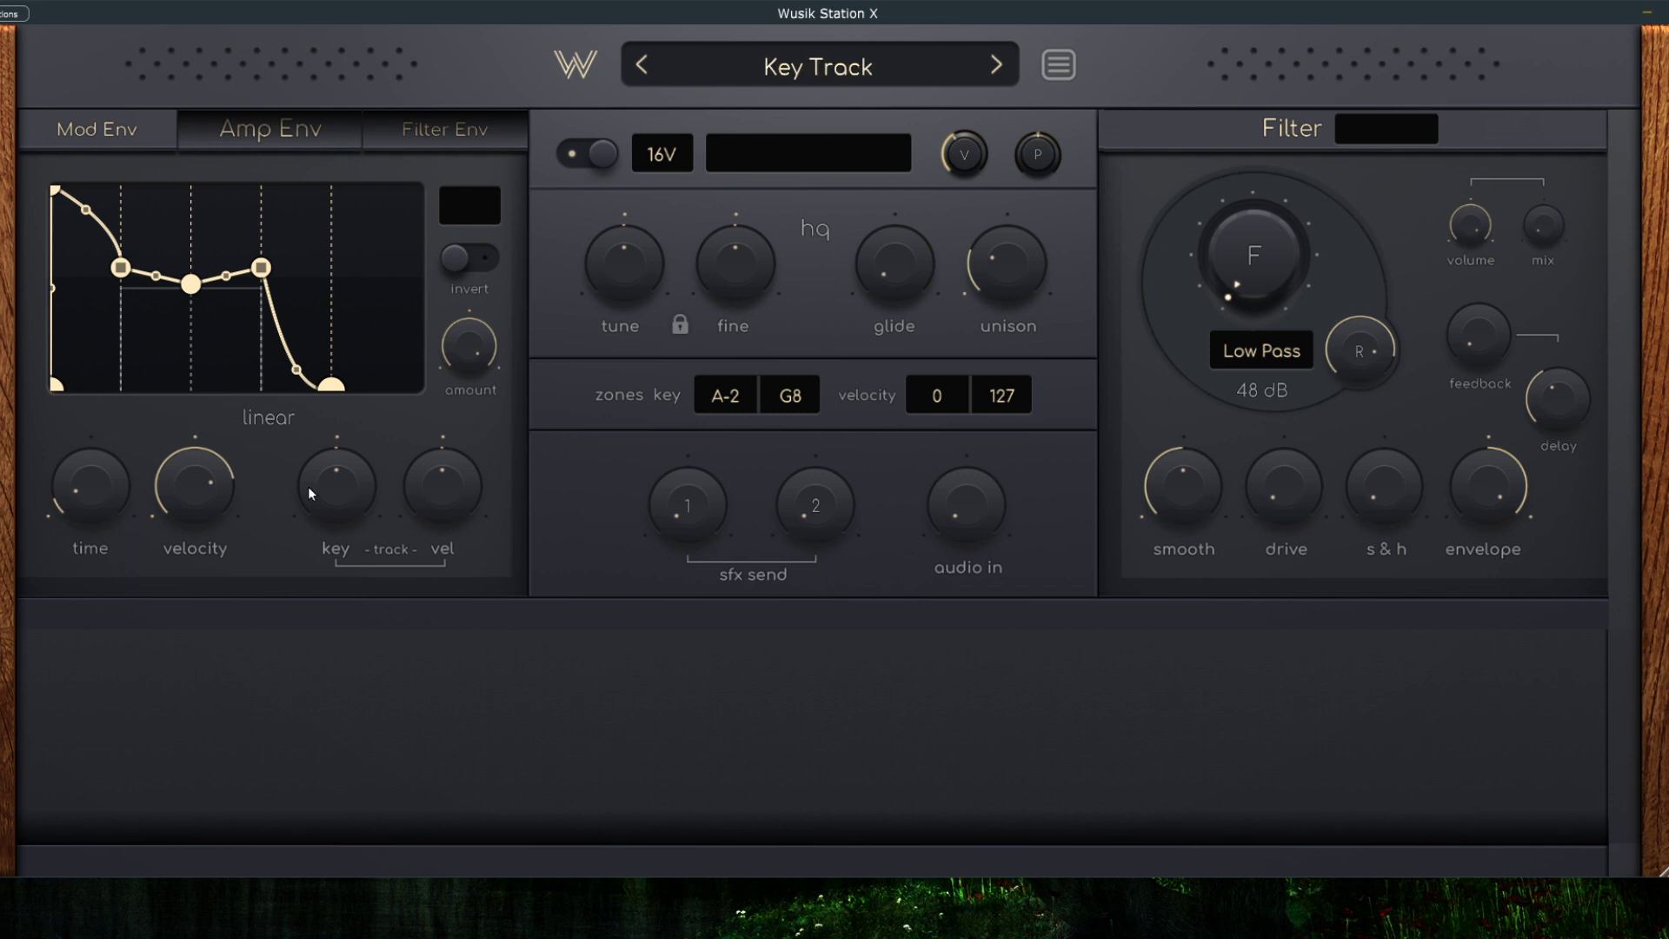
click(456, 133)
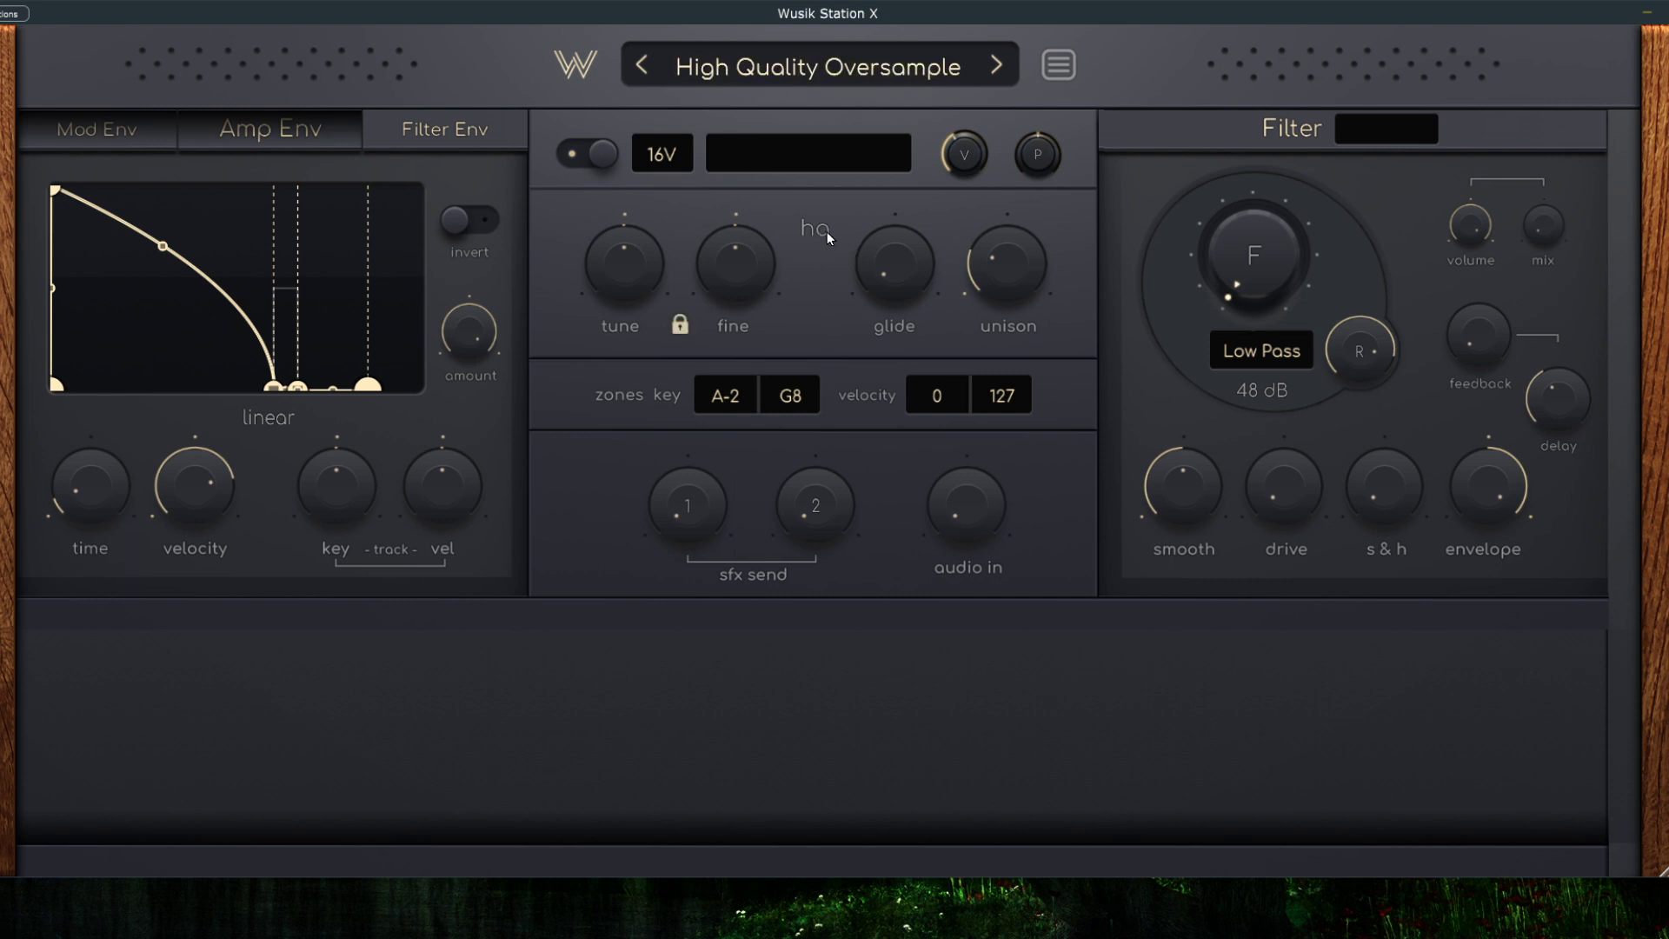
mouse_move(1175, 494)
mouse_down()
mouse_move(1222, 321)
mouse_move(1206, 541)
mouse_move(1208, 492)
mouse_up()
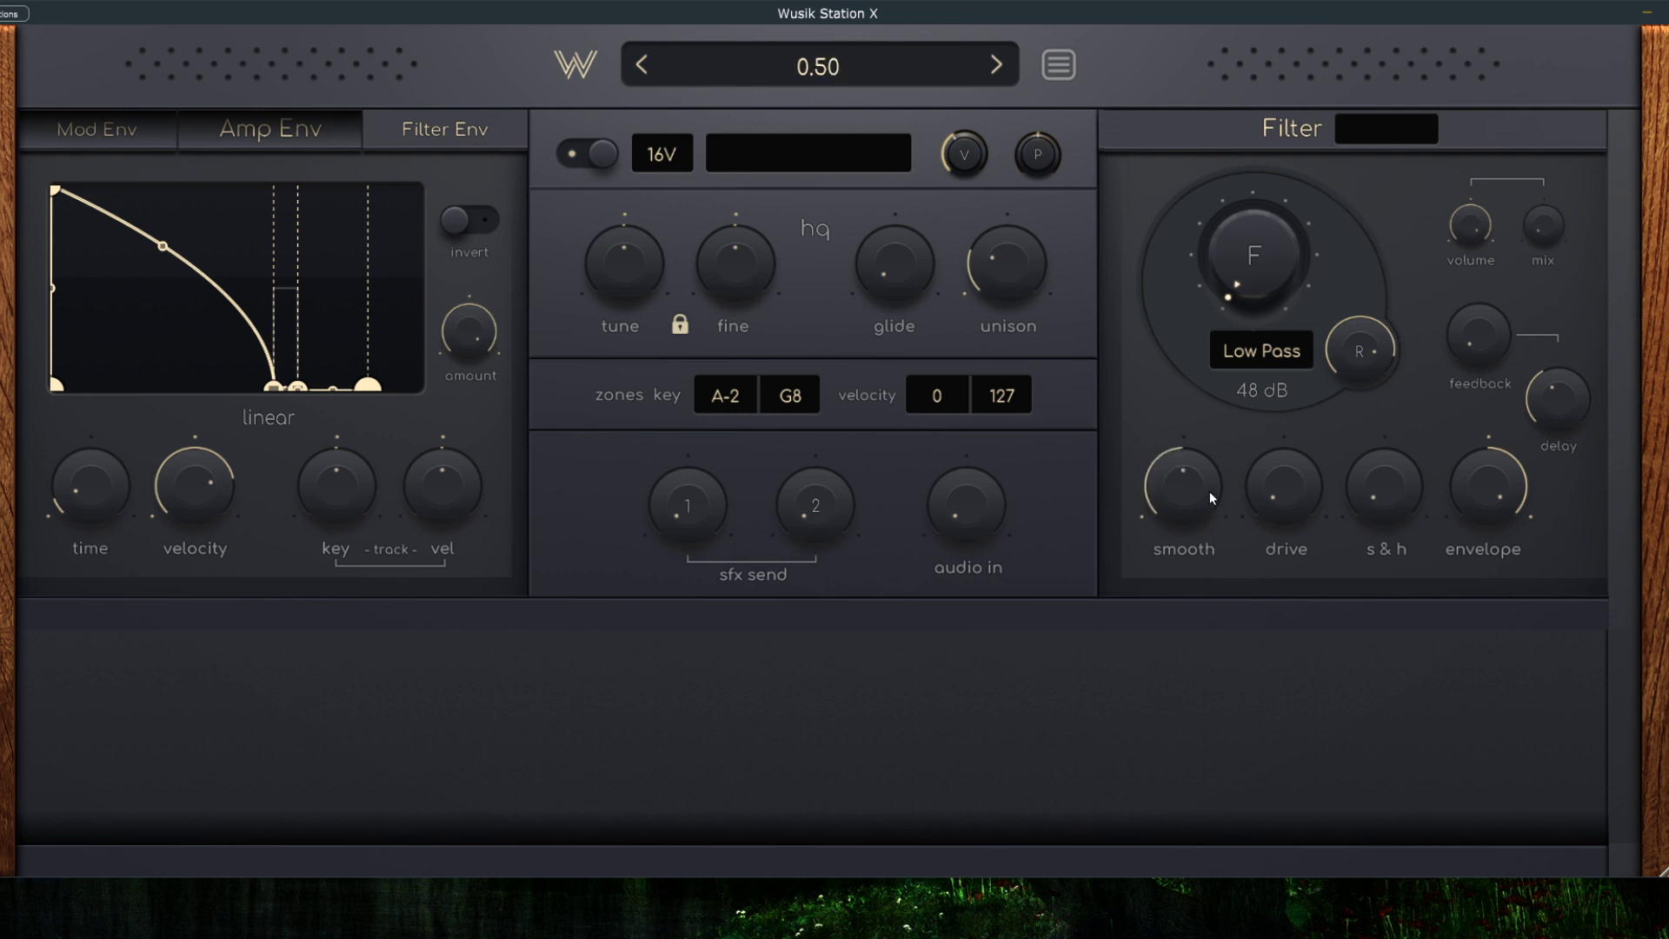
Adjust the knobs: shift the pan slightly, reduce the filter's envelope amount and set the Filter Env time to minimum.
drag(983, 86, 1098, 70)
mouse_move(1078, 186)
mouse_down()
mouse_move(1043, 158)
mouse_move(1051, 87)
mouse_move(1035, 230)
mouse_move(1045, 184)
mouse_up()
drag(1506, 467, 1482, 577)
drag(82, 497, 135, 546)
Look over the synth's global settings, such as Oversample, Preset Options and Output Volume.
click(594, 77)
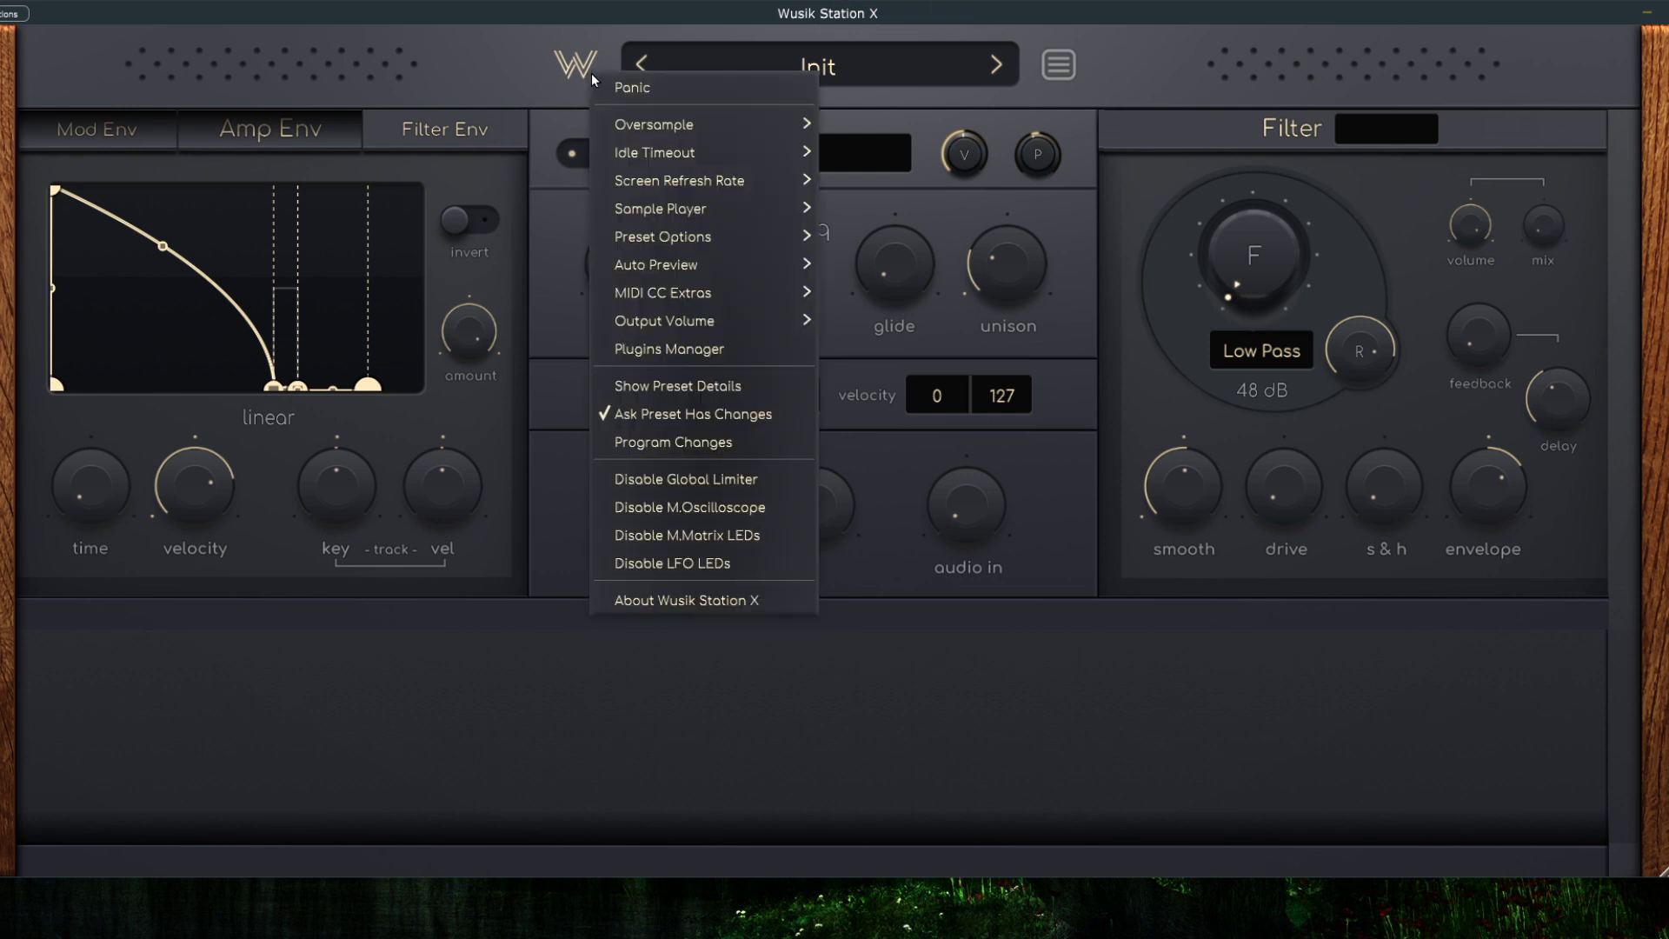
click(745, 86)
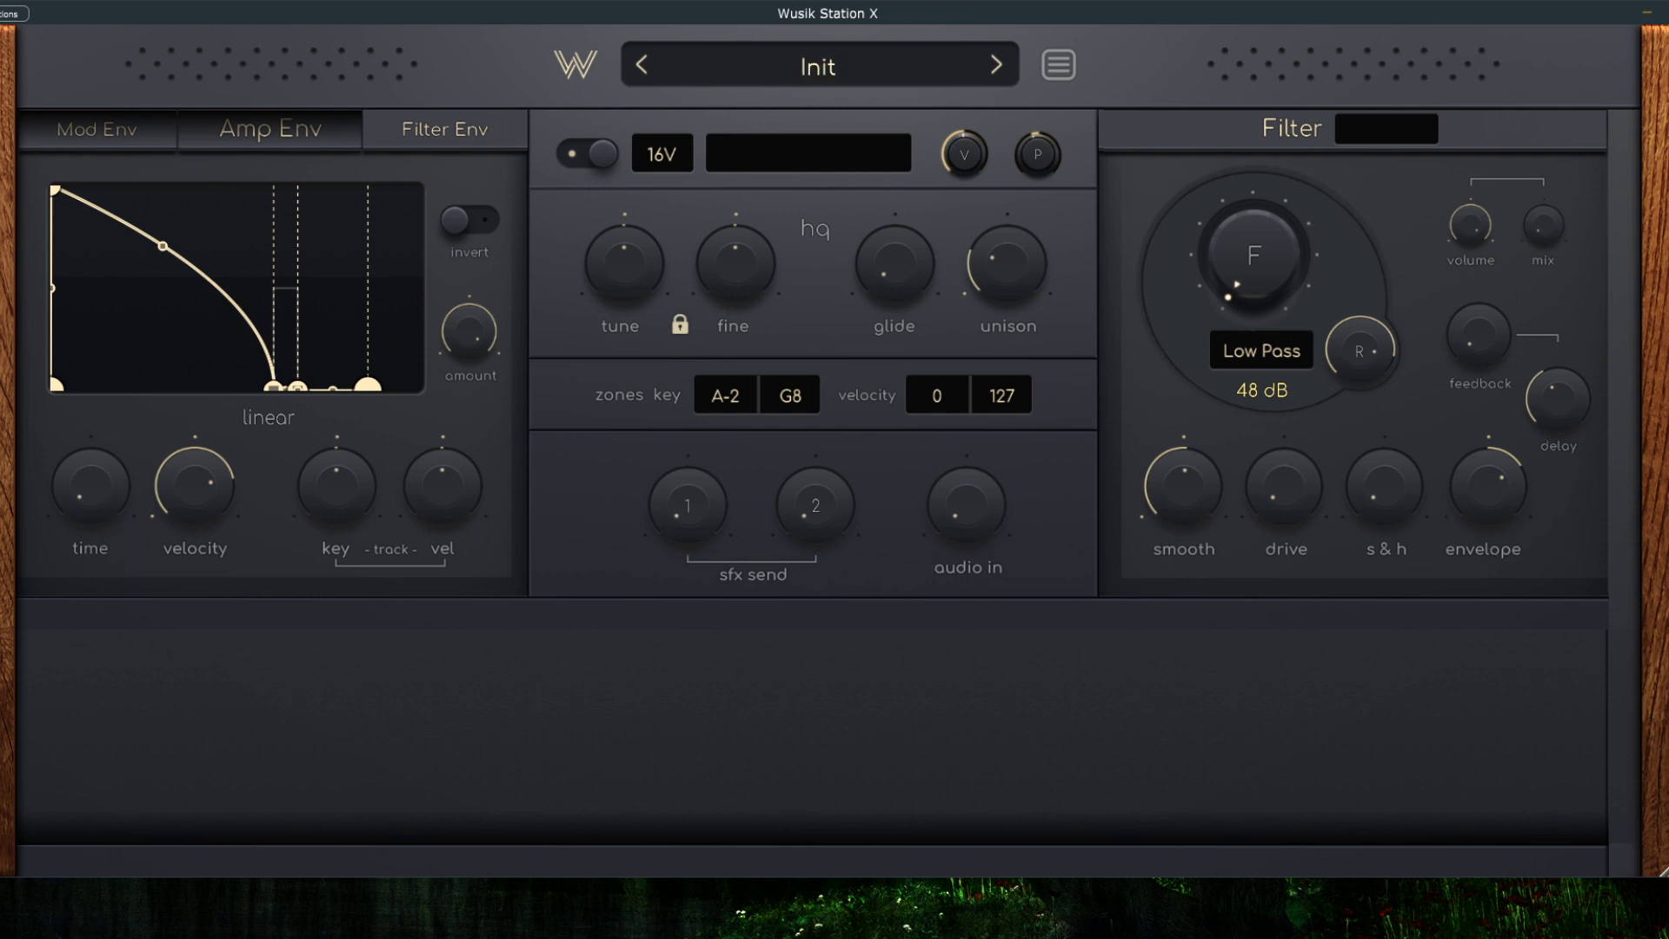
Shrink the synth window, check the voice-count list at that size, and enlarge the window across the screen.
drag(1662, 871, 1224, 603)
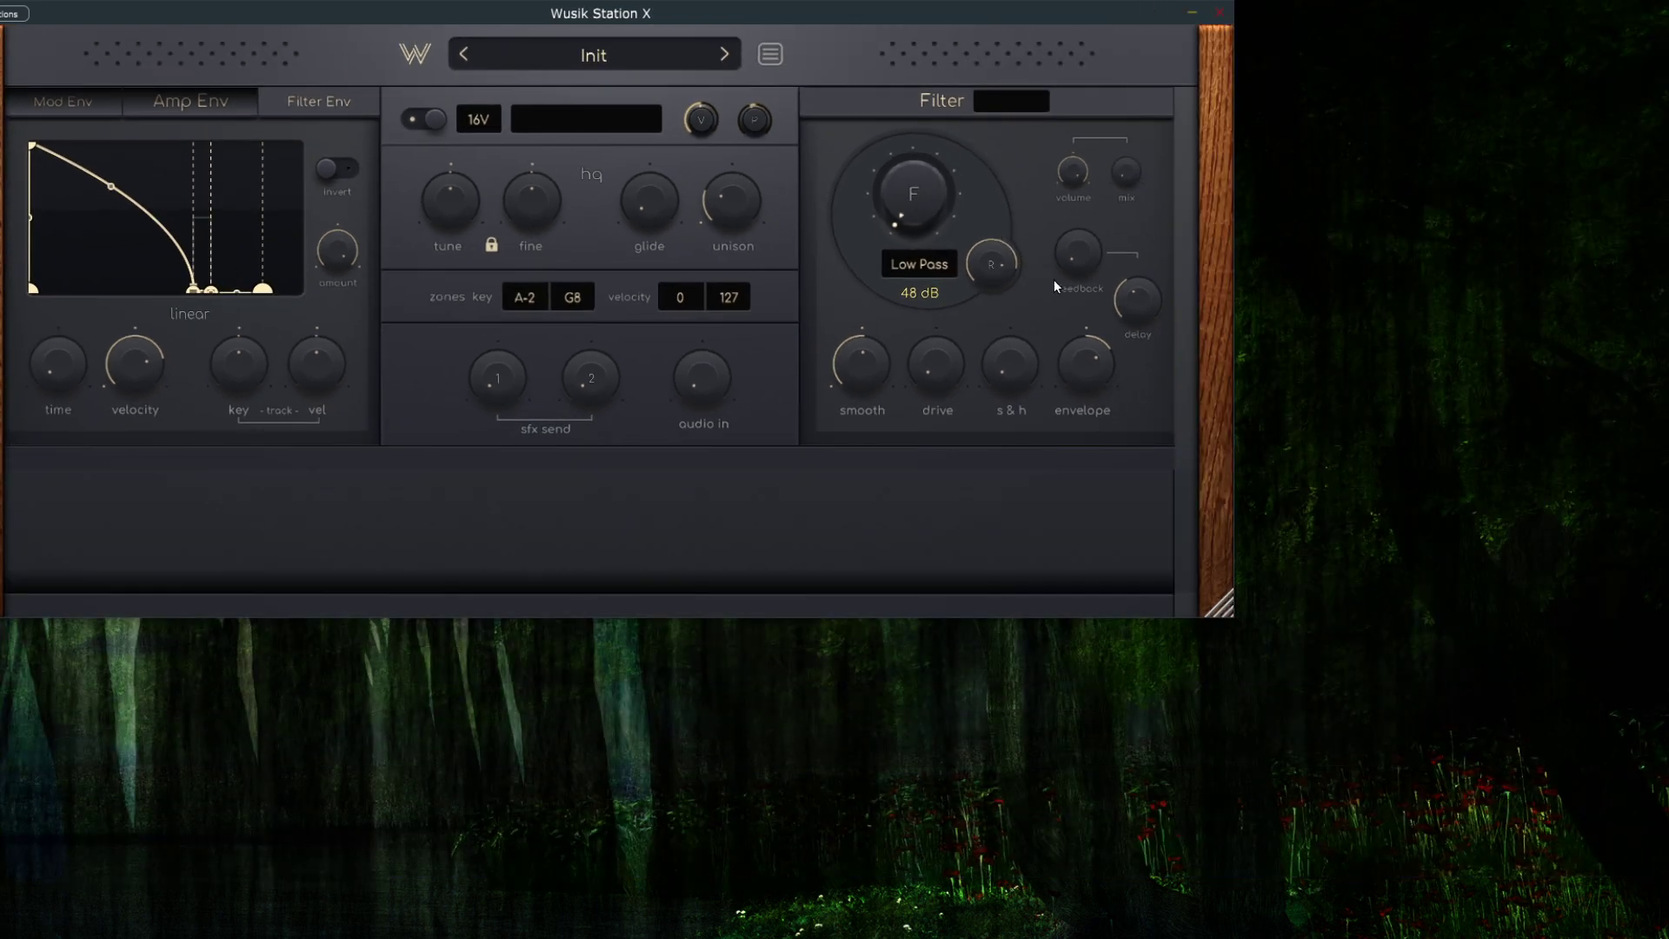
click(488, 130)
click(902, 80)
drag(1219, 600, 1665, 909)
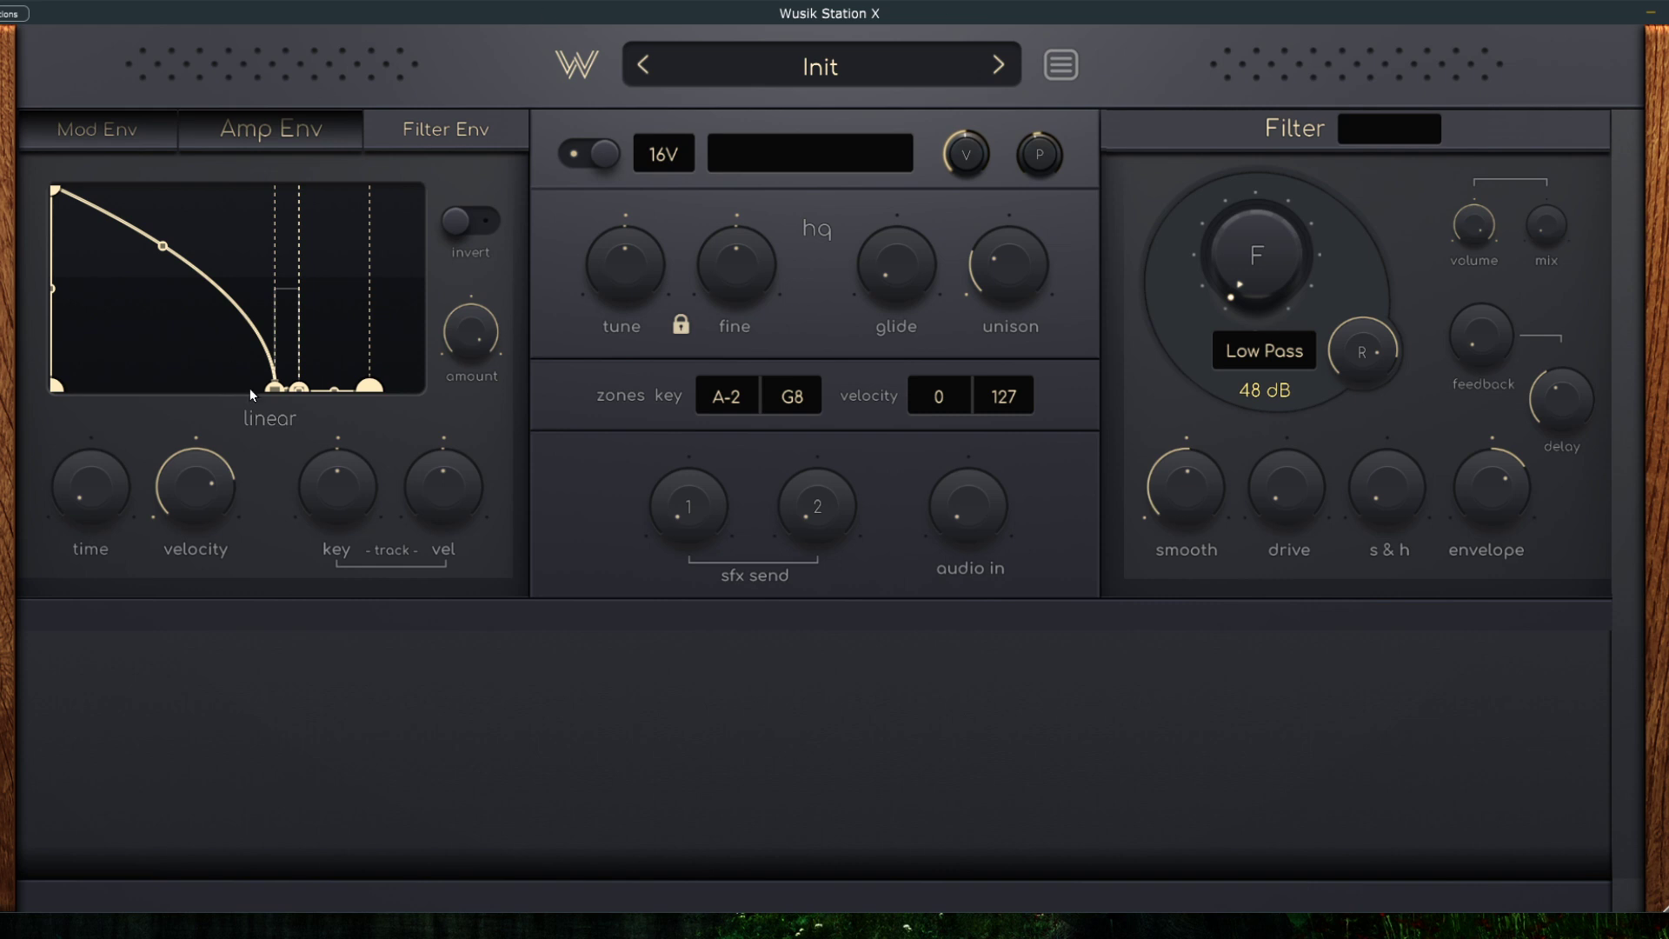
Give the Filter Env a slower attack with a slightly lower peak, and enlarge the window a little.
drag(57, 192, 239, 217)
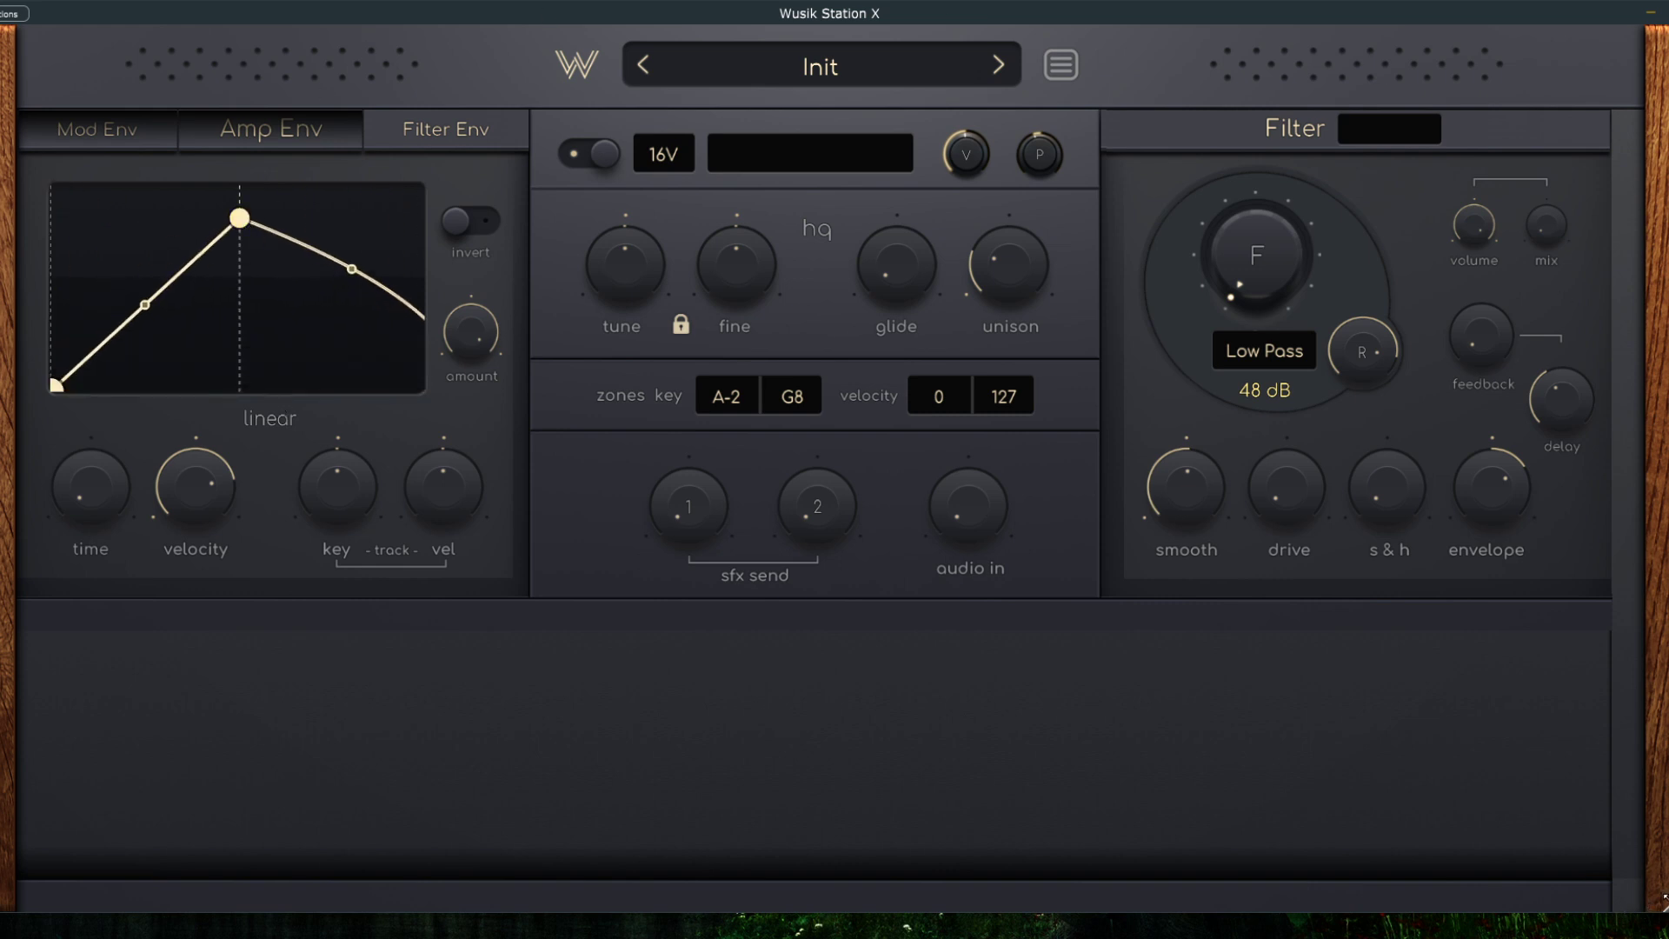
mouse_move(1643, 901)
mouse_down()
mouse_move(1520, 797)
mouse_move(912, 477)
mouse_move(774, 469)
mouse_move(988, 580)
mouse_move(1656, 825)
mouse_move(1662, 923)
mouse_up()
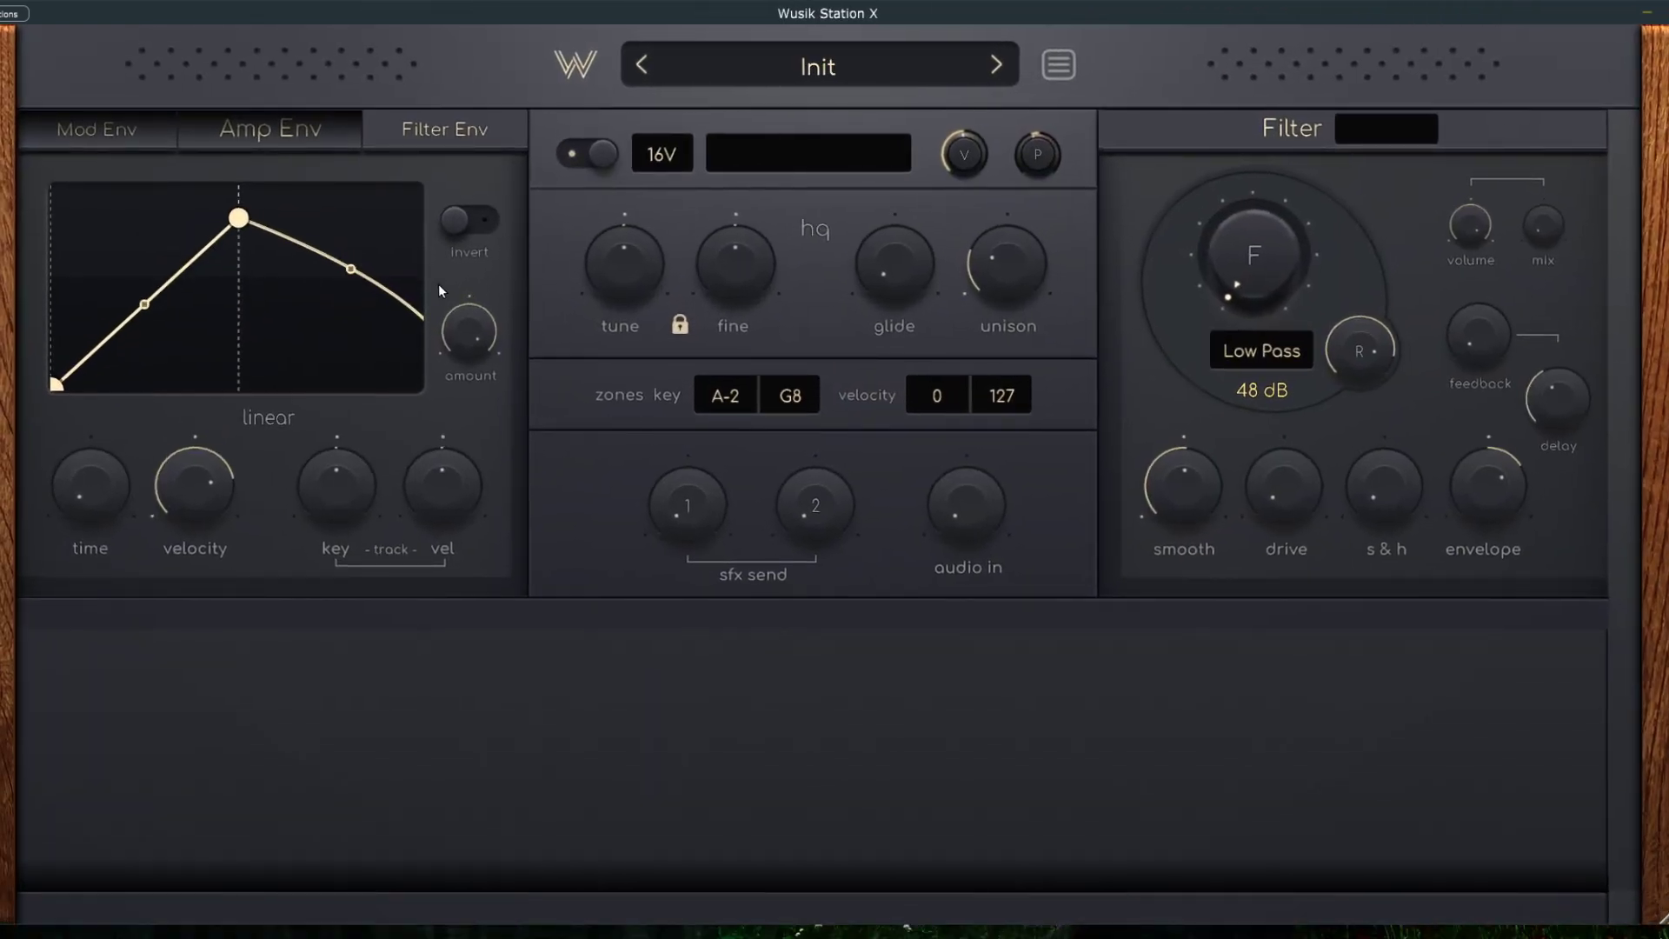
drag(238, 219, 137, 221)
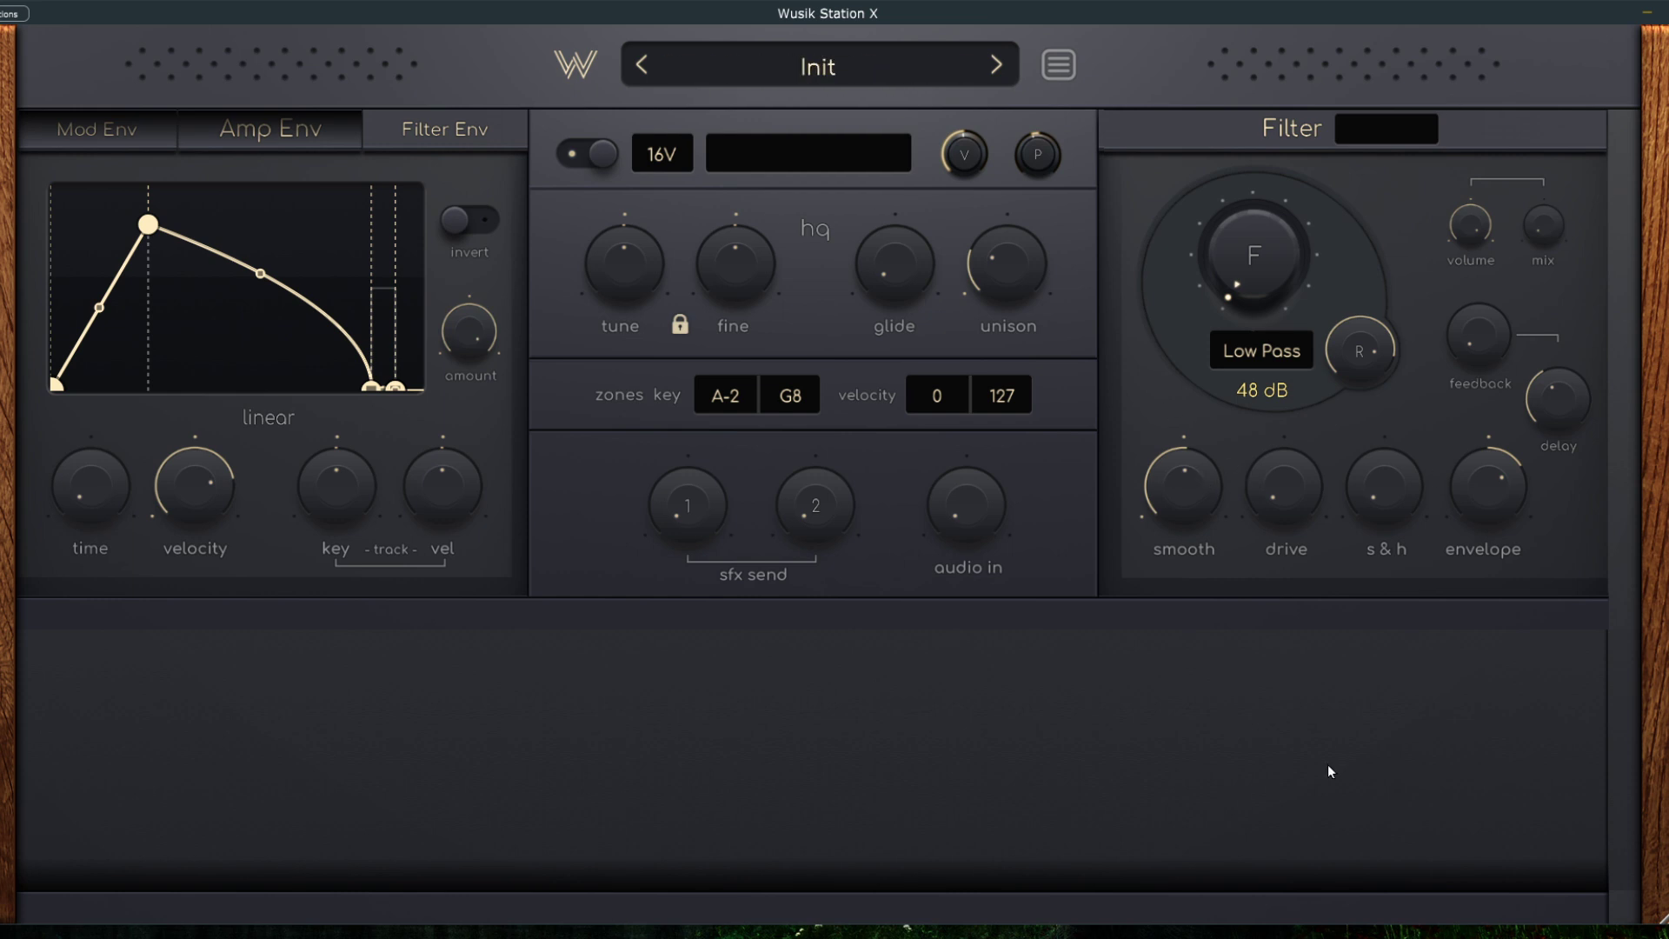
Enlarge the synth window slightly and shift it so that it fills the screen.
mouse_move(1661, 919)
mouse_down()
mouse_move(1642, 848)
mouse_move(1361, 539)
mouse_move(1472, 605)
mouse_move(1663, 808)
mouse_move(1665, 929)
mouse_up()
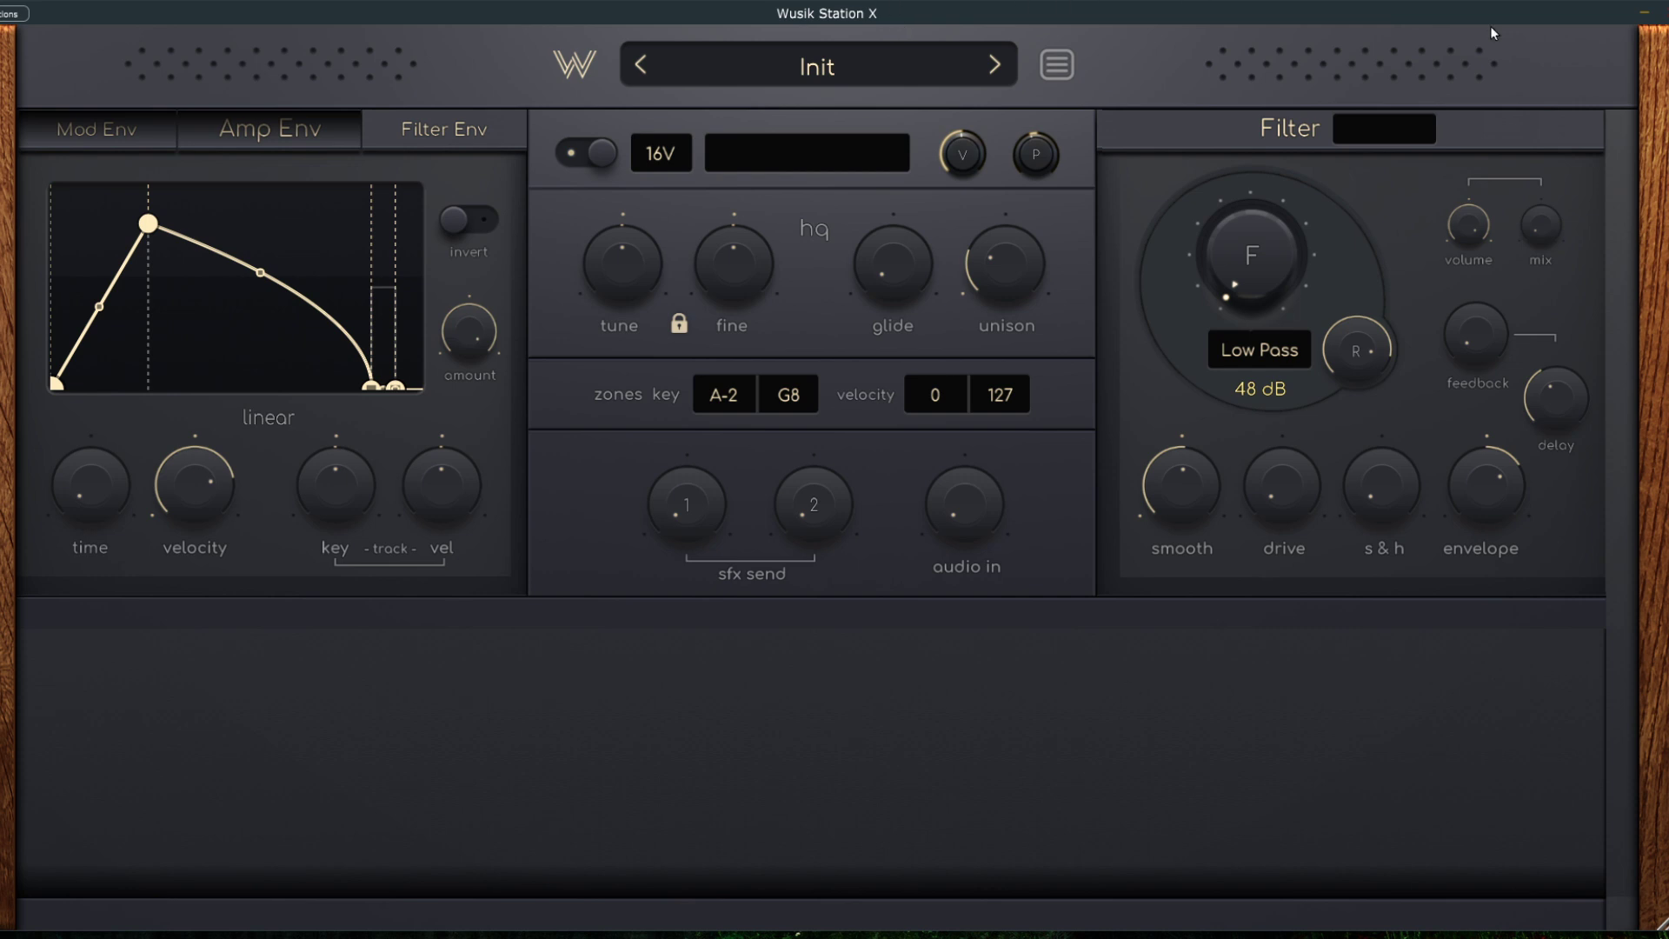
mouse_move(982, 5)
mouse_down()
mouse_move(963, 51)
mouse_move(989, 10)
mouse_up()
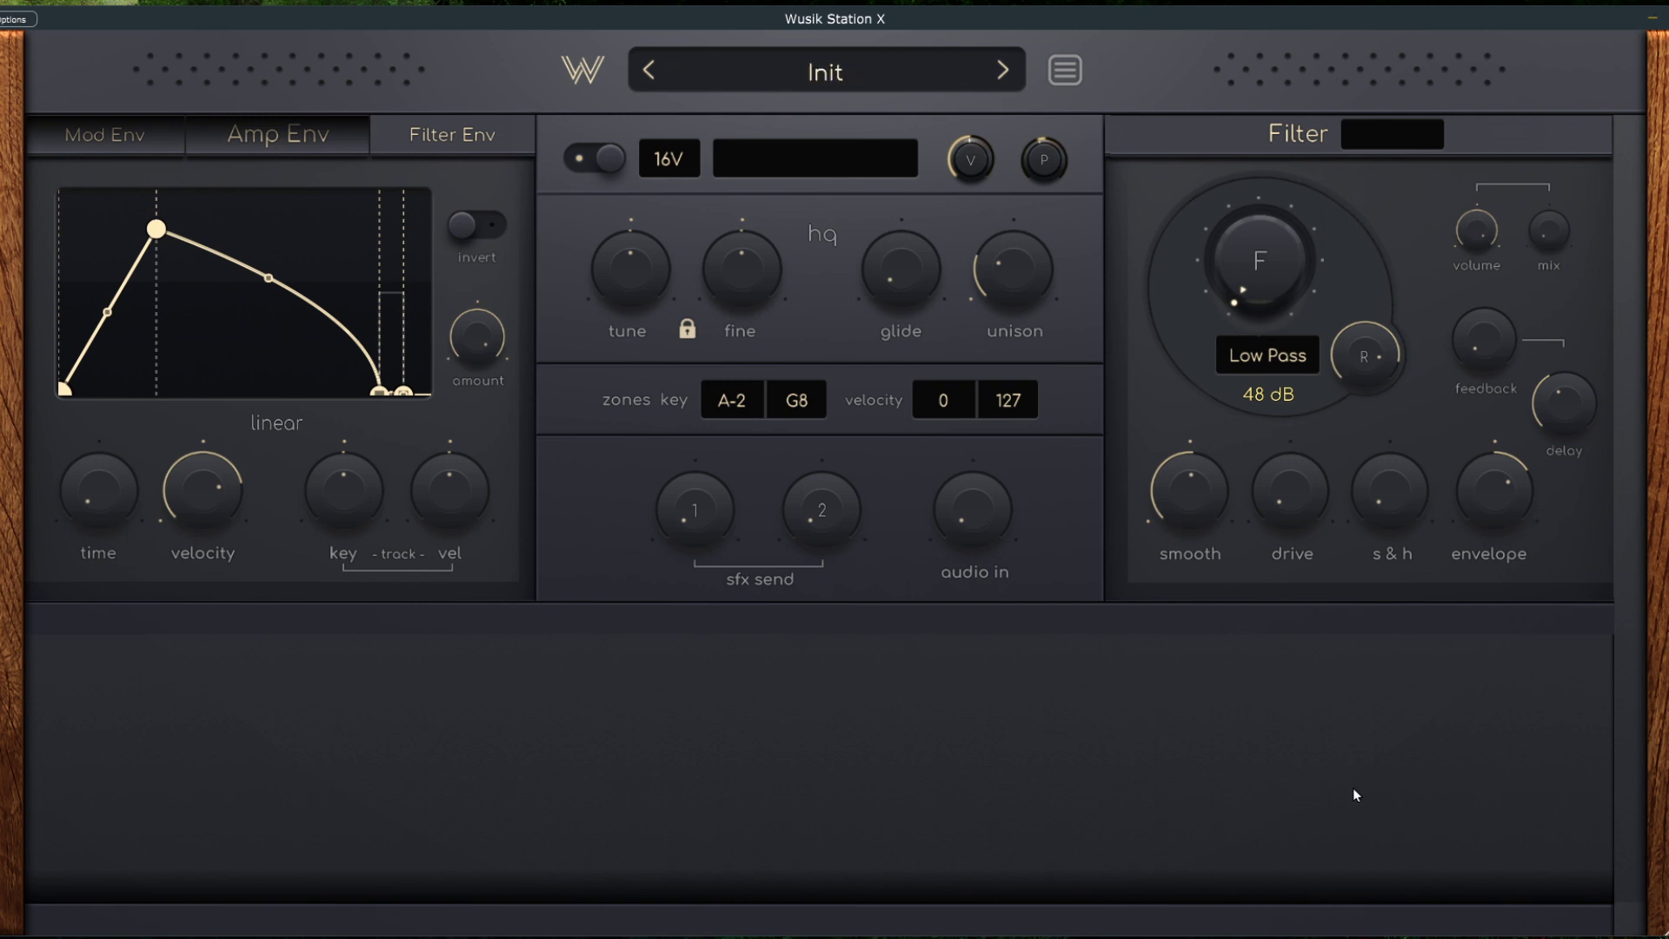
Raise the audio in level to its midpoint and view the knob's MIDI CC learn and centre value choices.
drag(974, 513, 994, 463)
scroll(990, 511, up, 6)
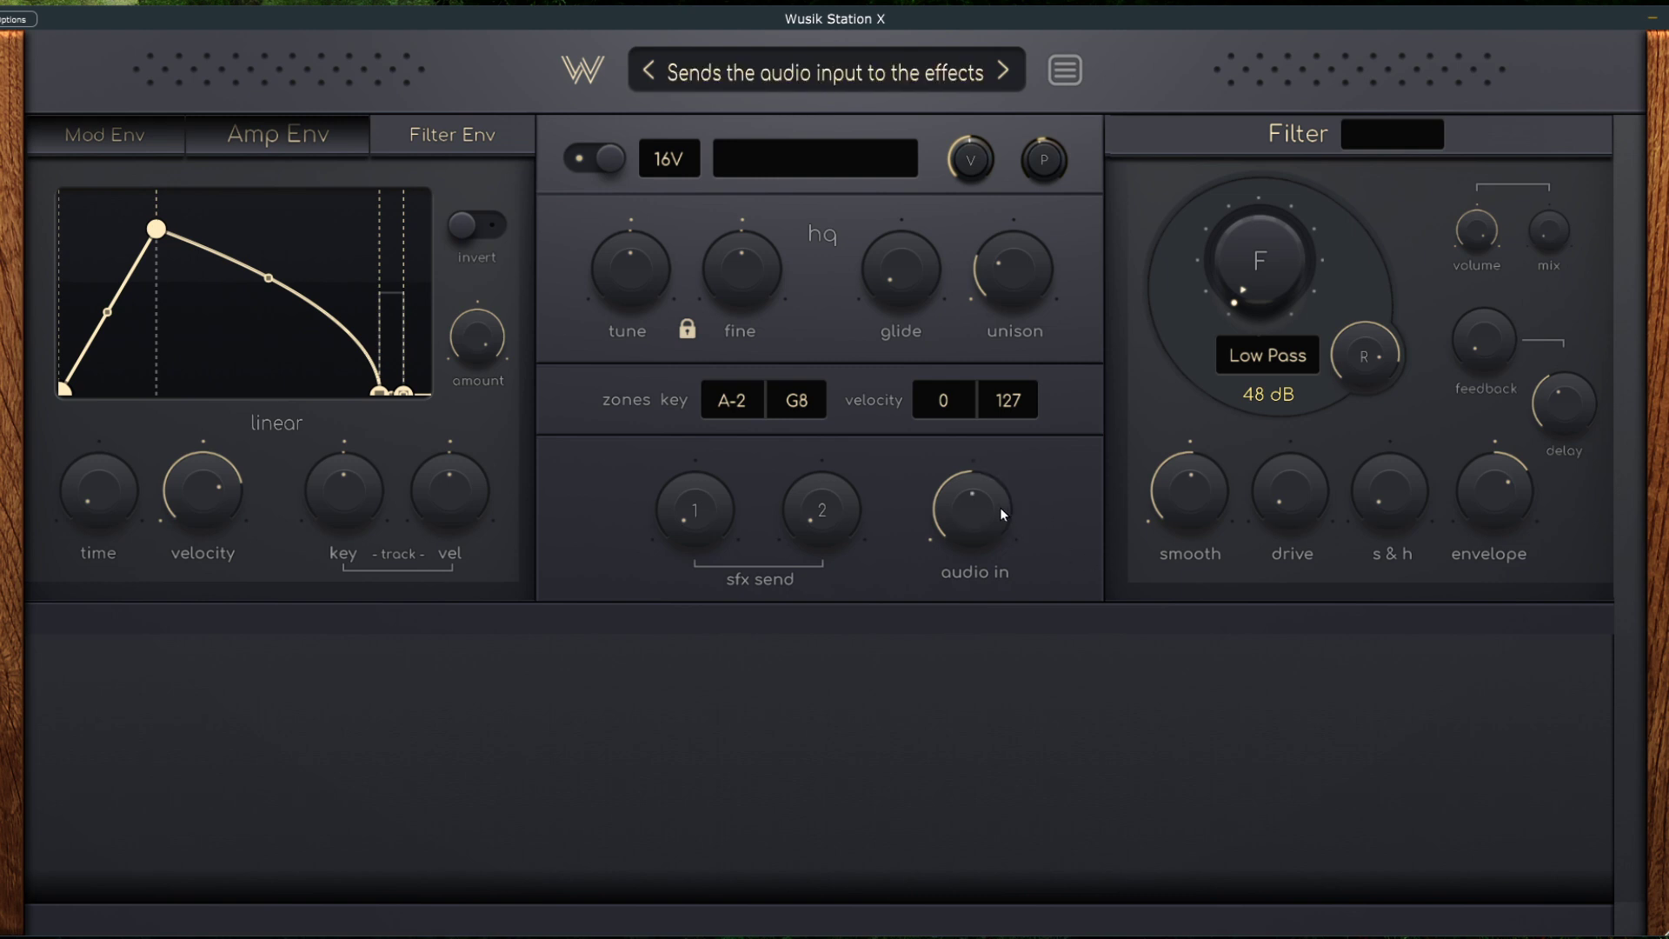
right_click(949, 526)
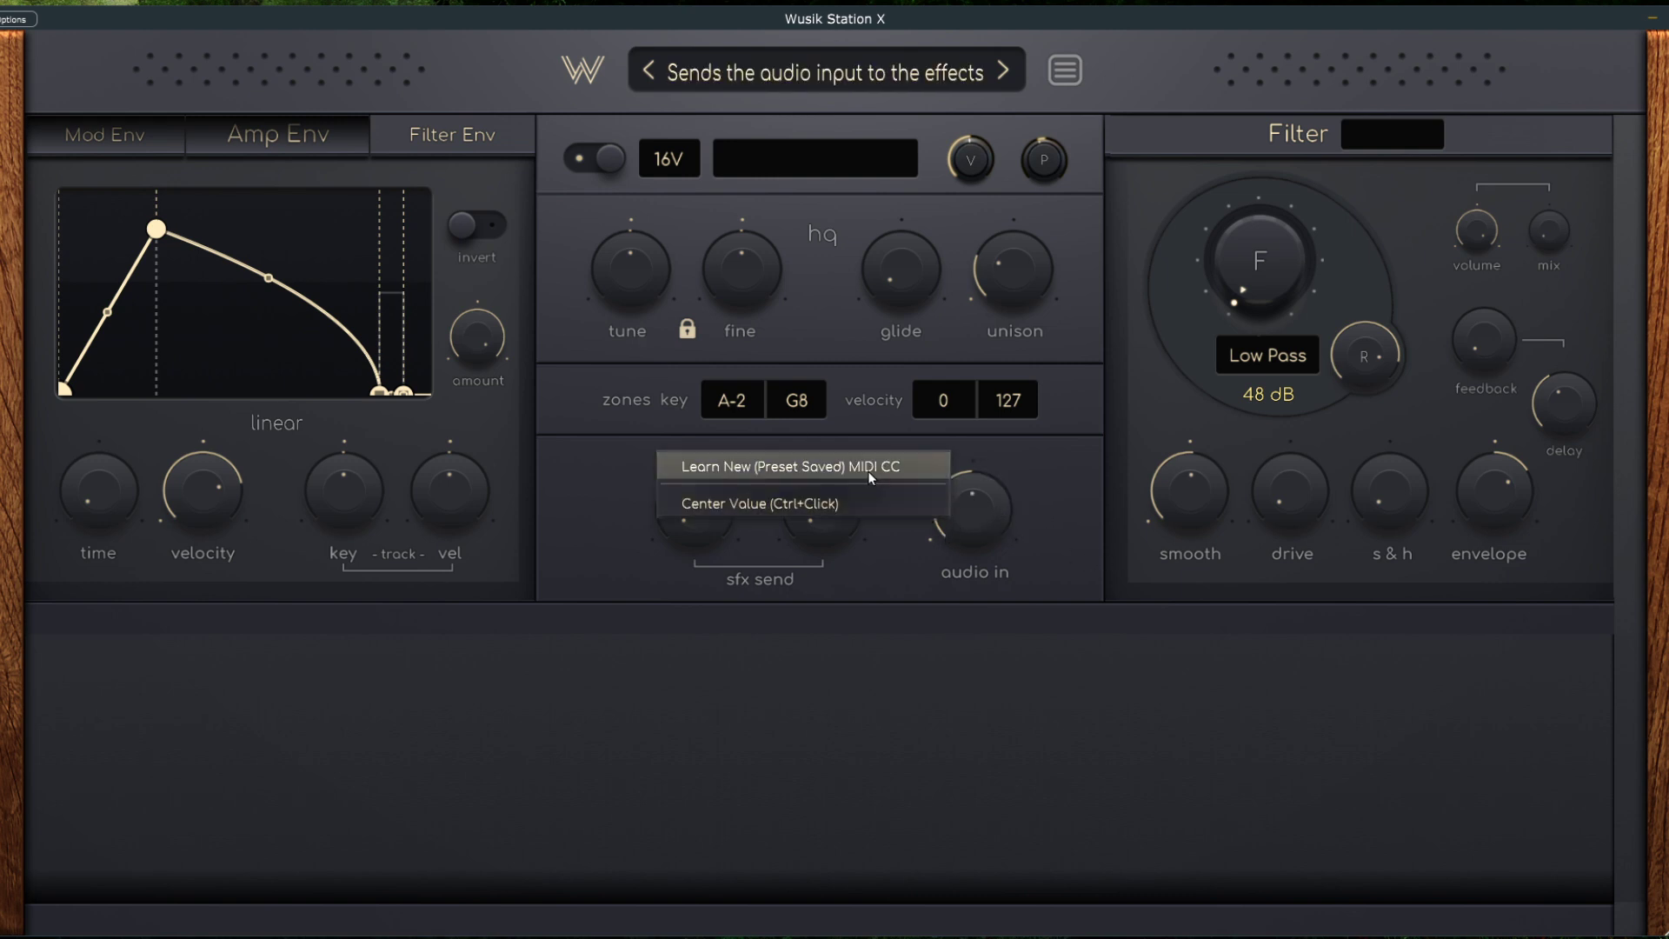
click(926, 507)
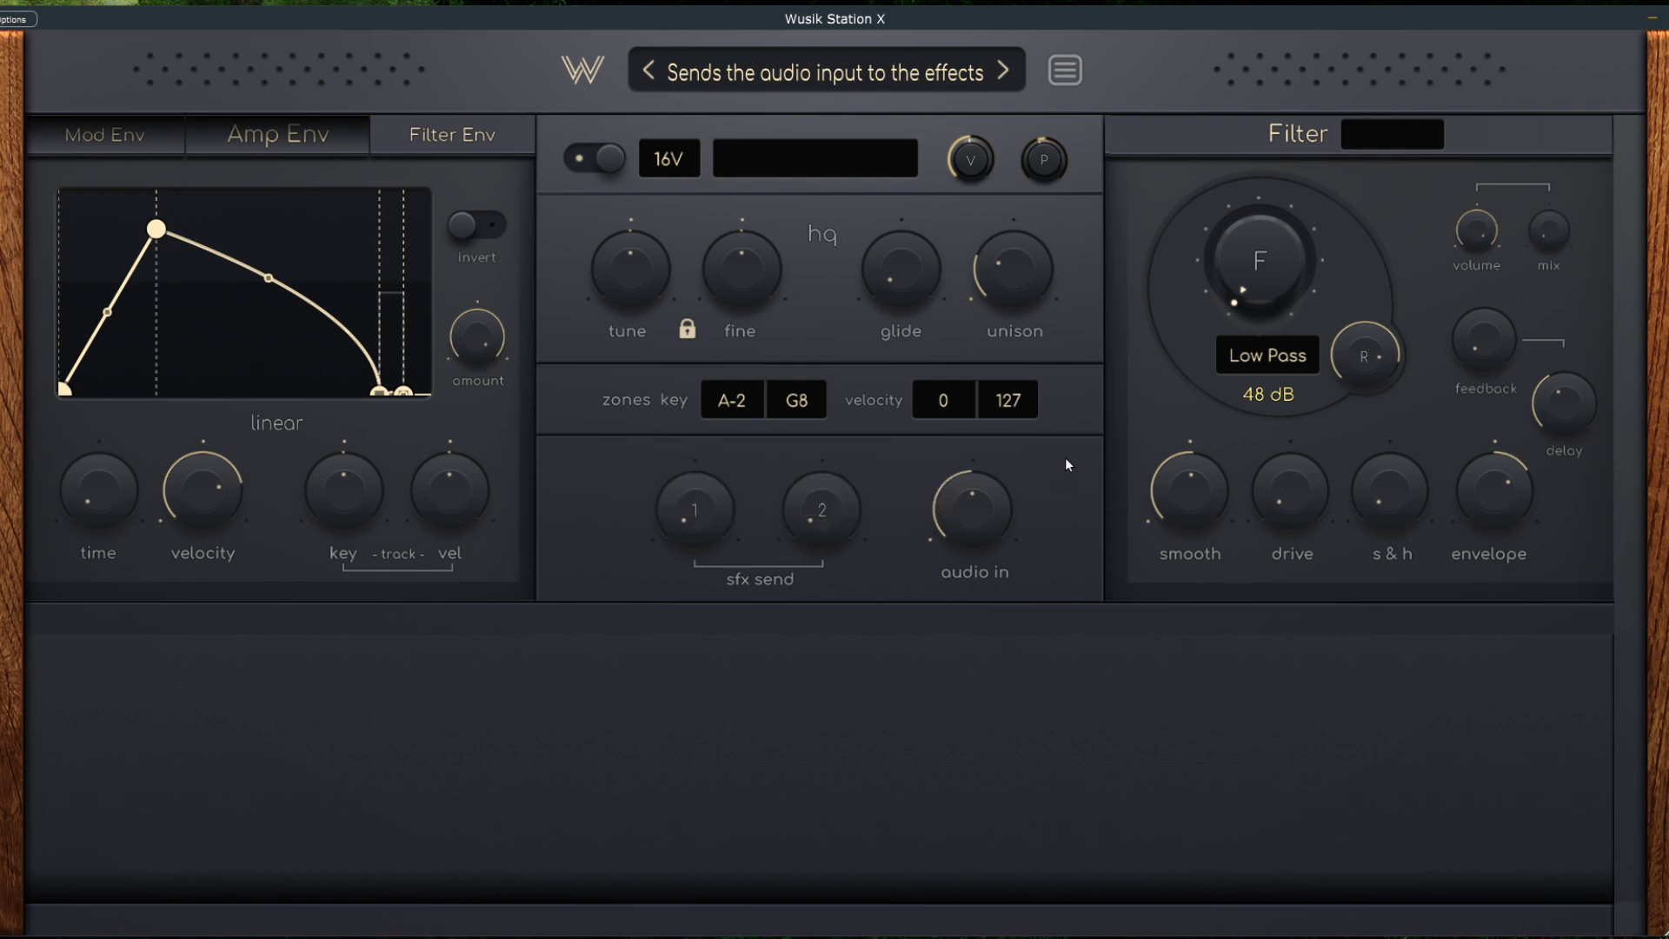
Set the fine tuning to -0.06 and view that knob's MIDI CC learn and centre value choices.
right_click(743, 264)
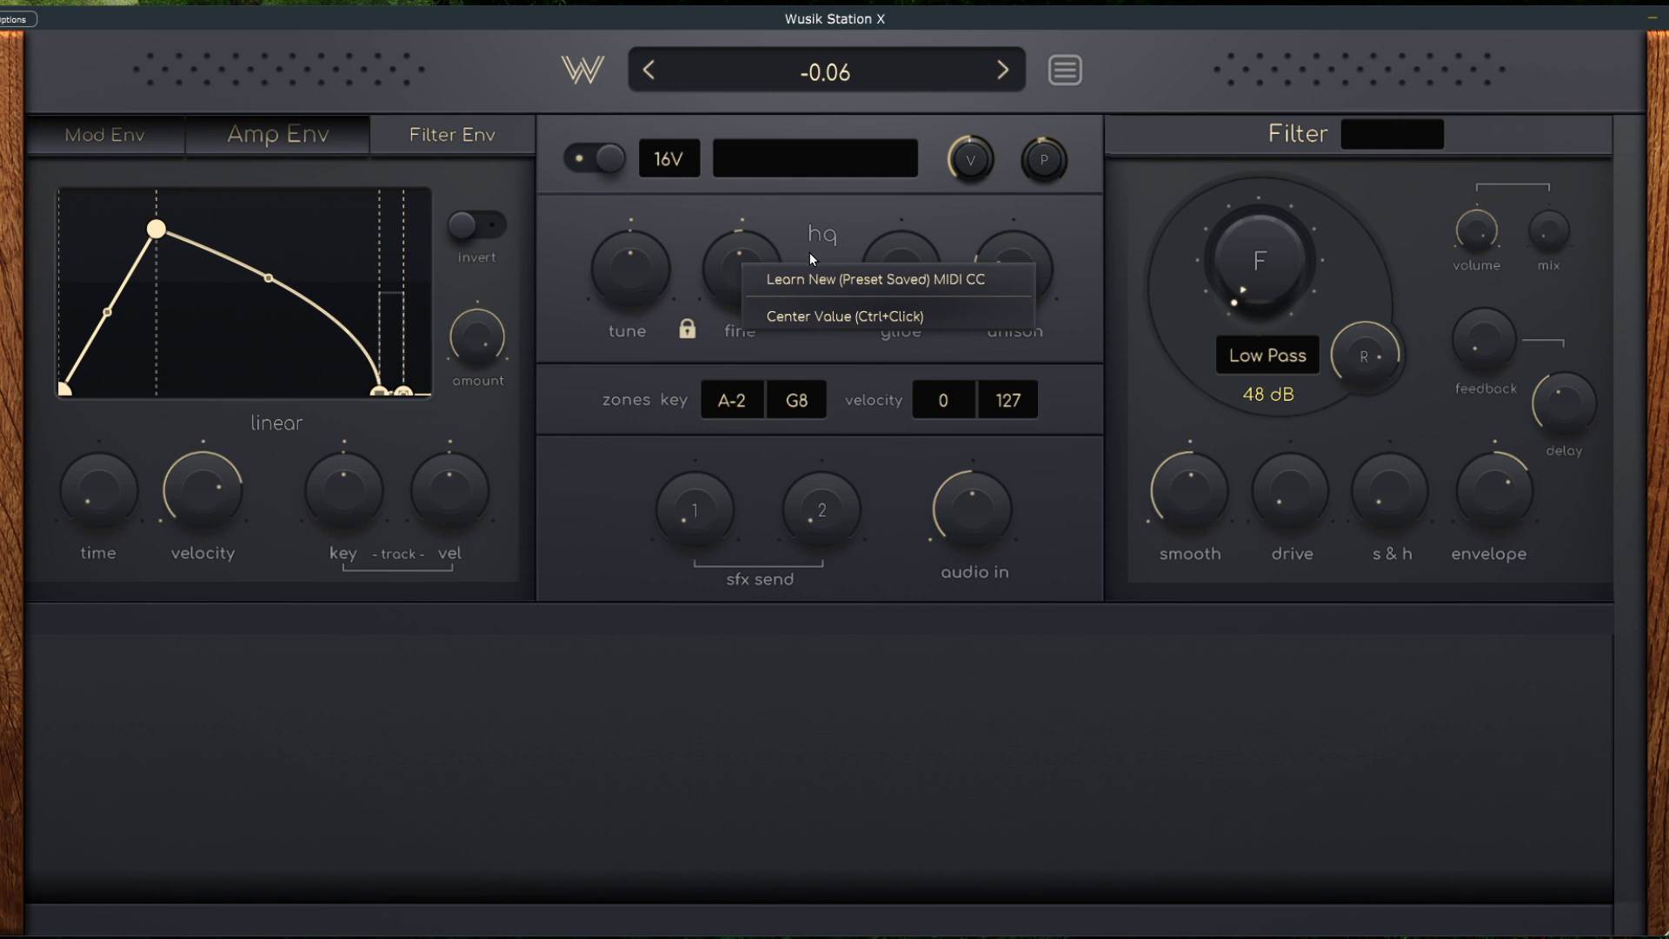
click(1119, 267)
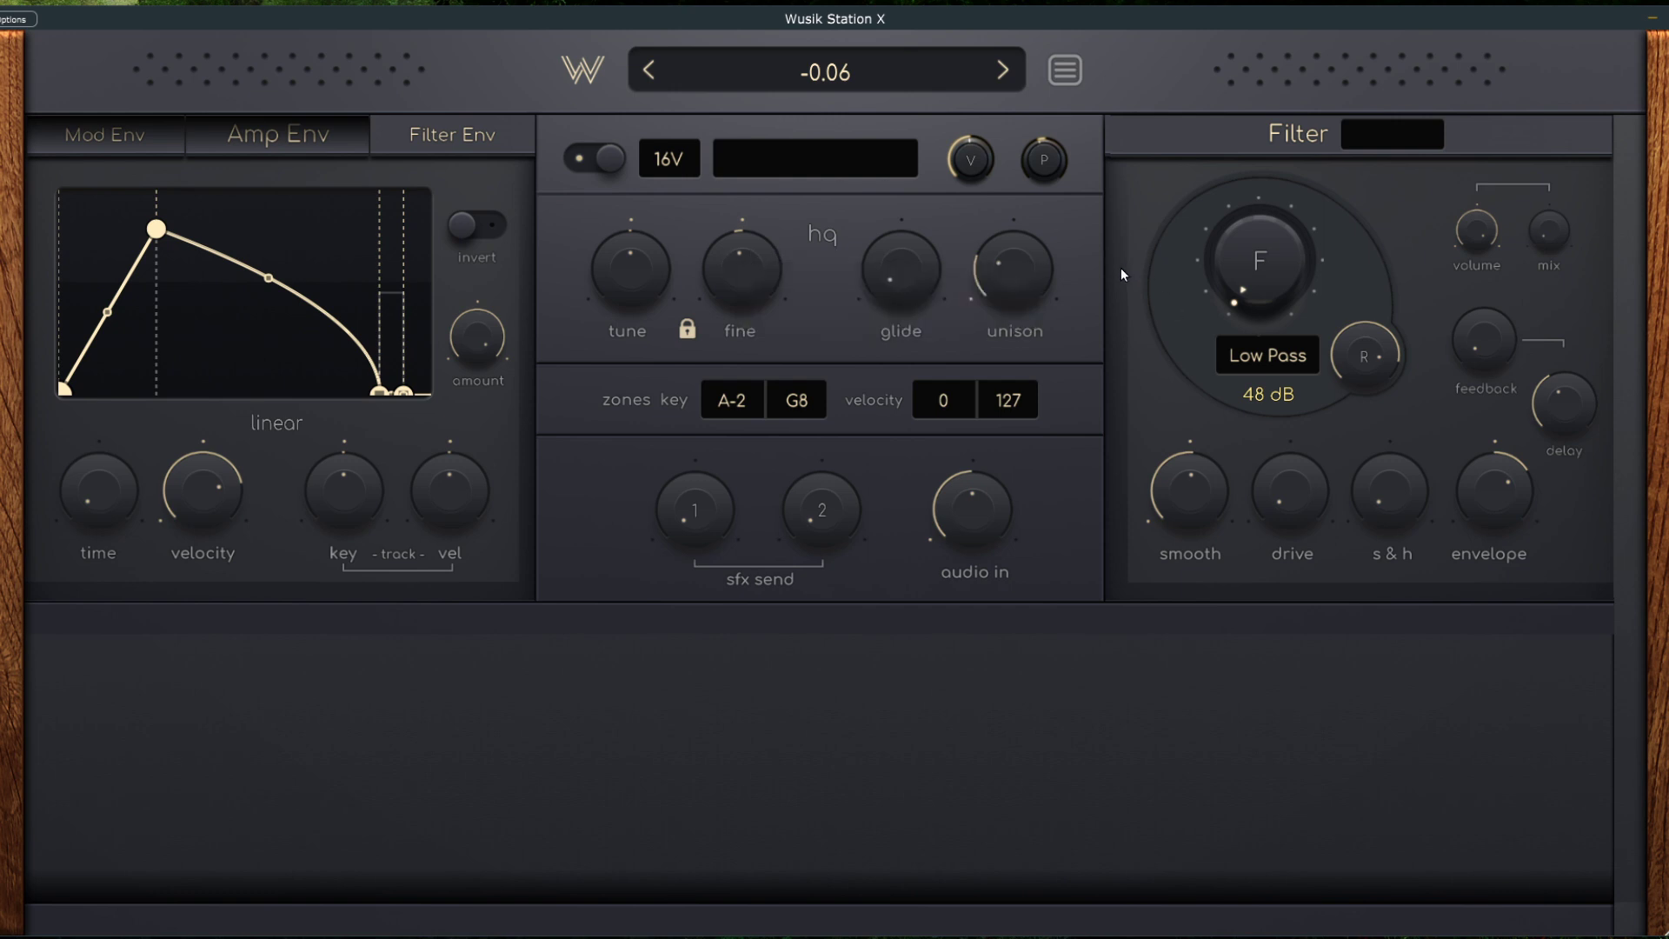
right_click(744, 305)
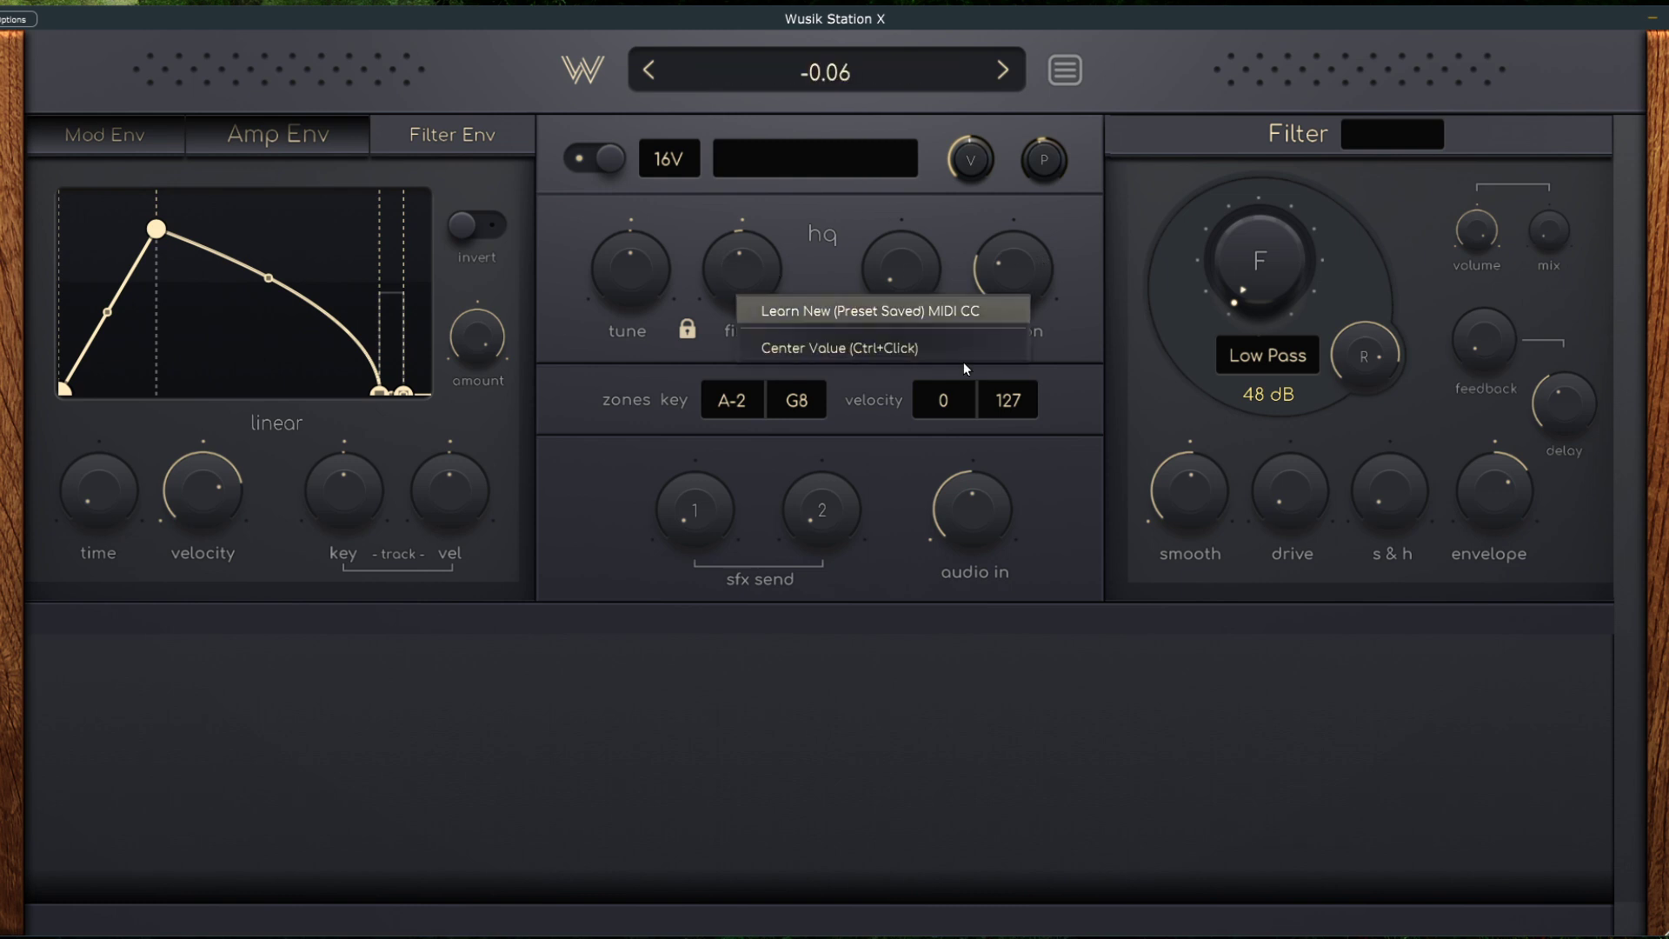
click(1075, 378)
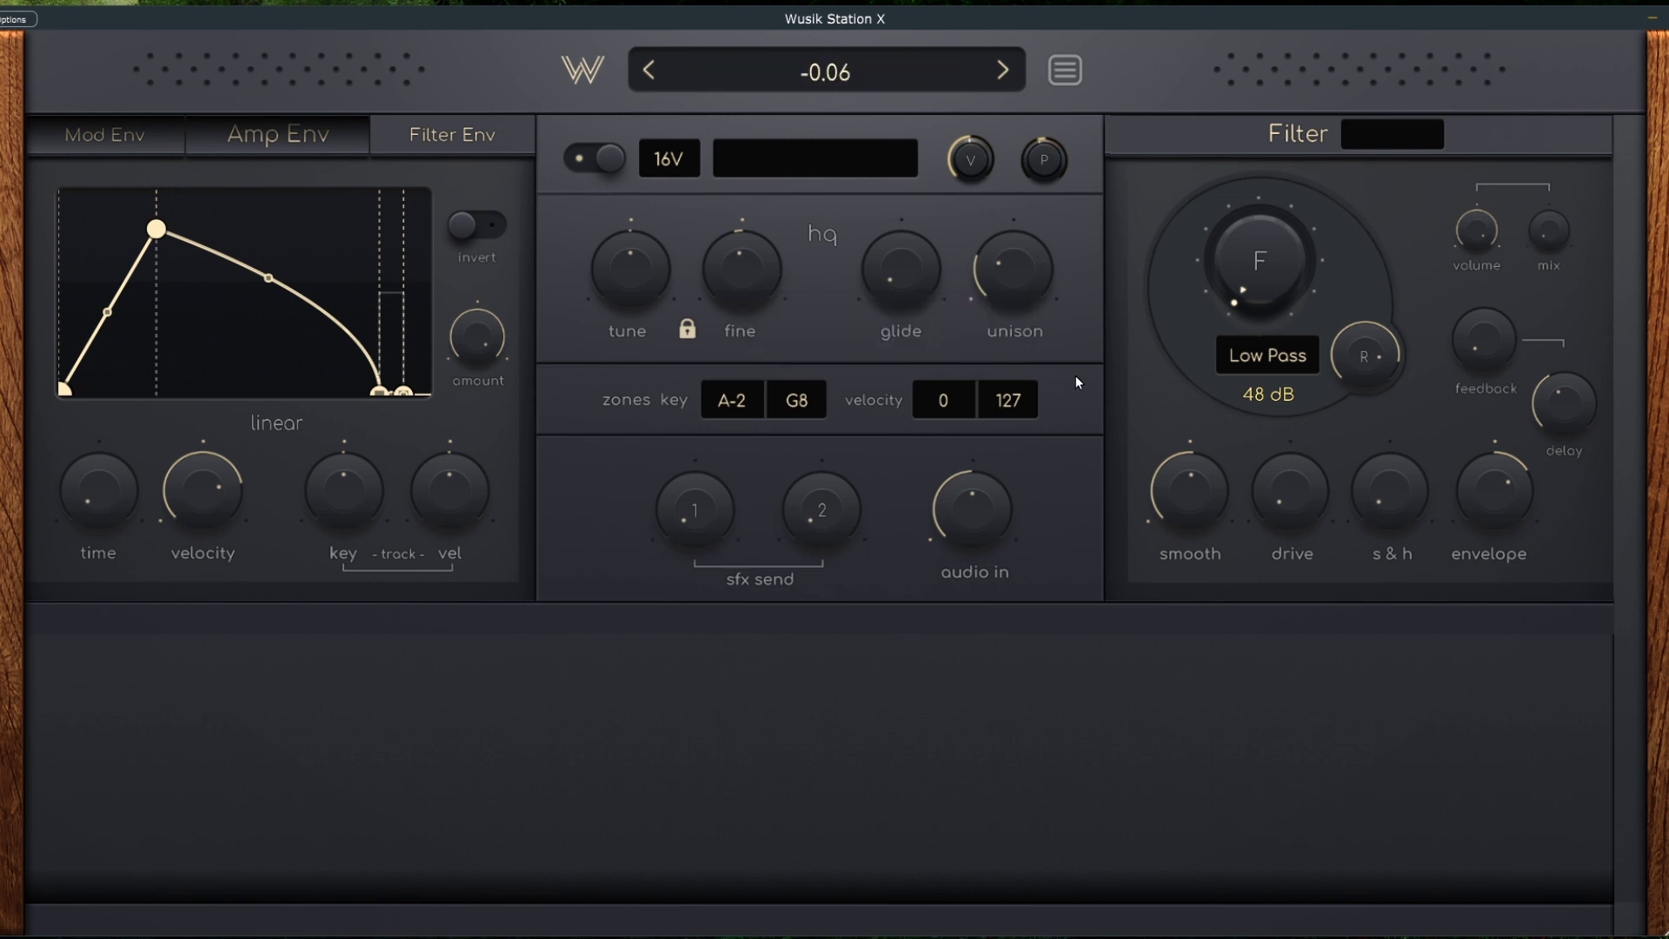